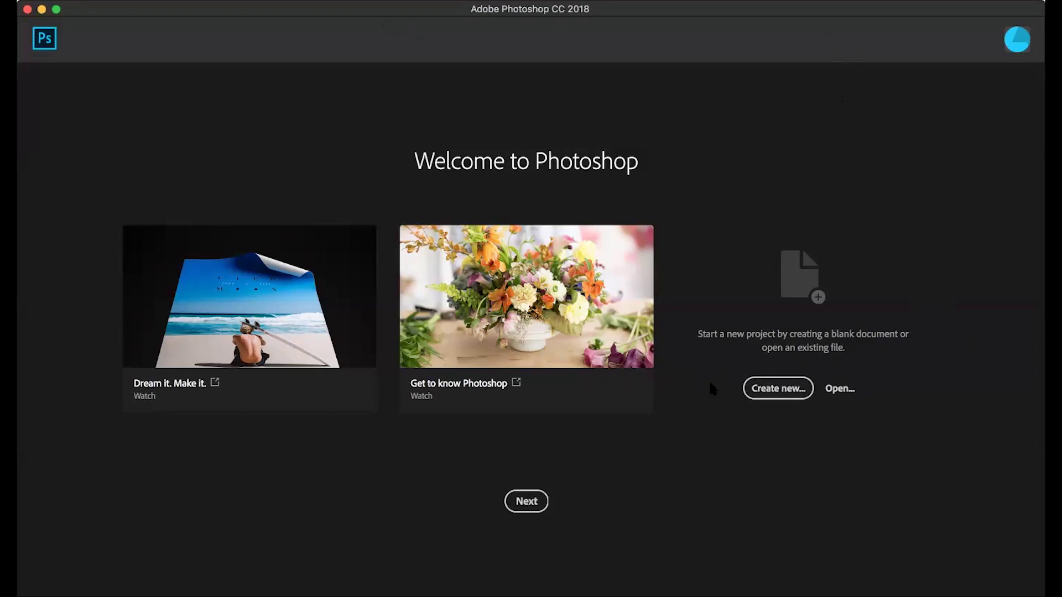
Start a new document sized 1000 x 1000 pixels
left_click(780, 391)
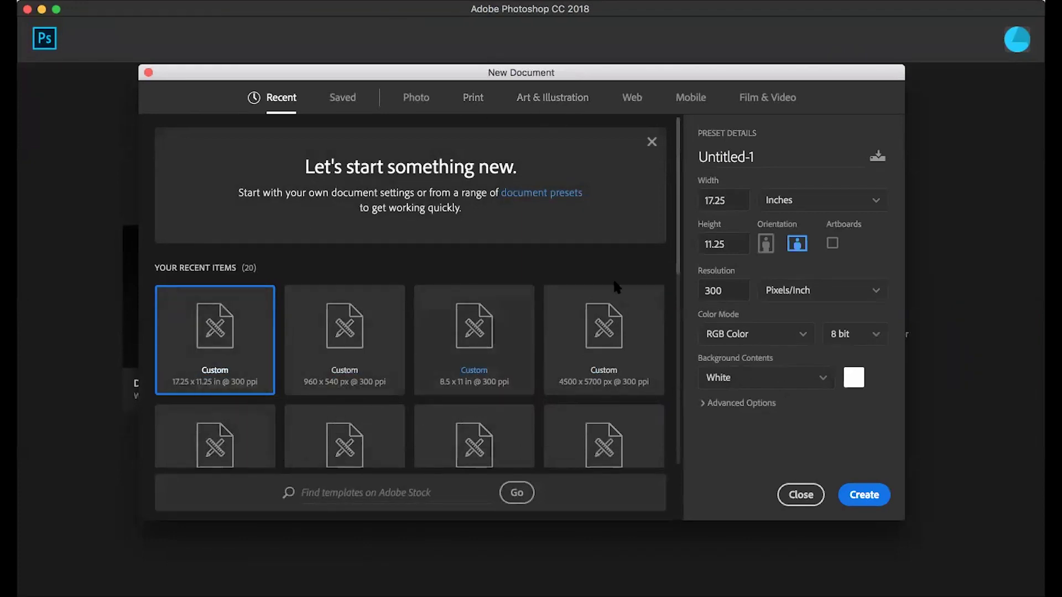
left_click(823, 204)
left_click(784, 226)
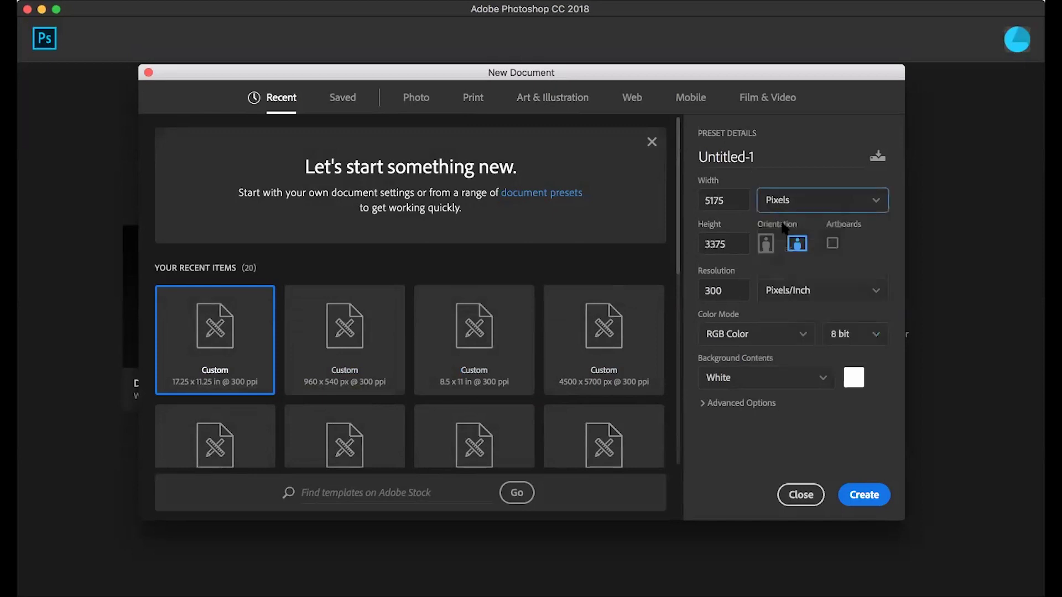
double_click(710, 202)
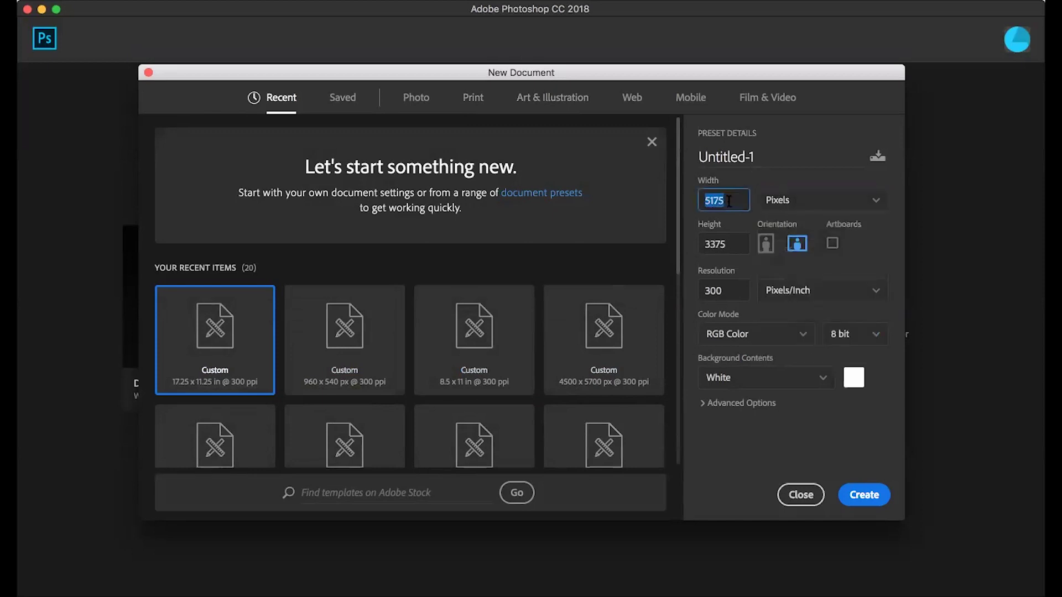
type("10")
double_click(717, 245)
type("100")
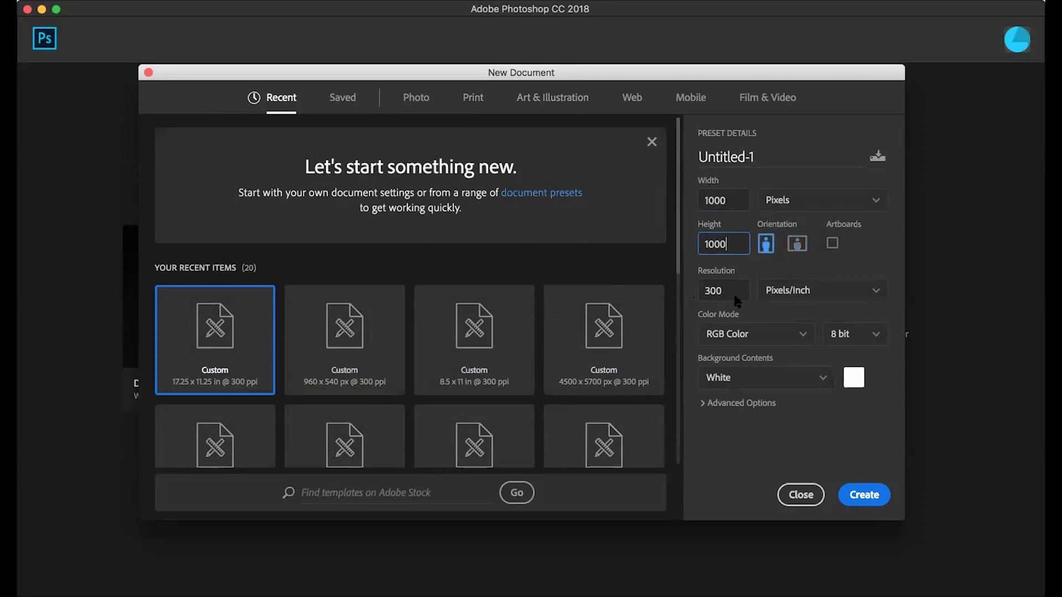
Name it 'TShirt Design Template PSD', keep RGB Color, use a transparent background, and create it
left_click(766, 339)
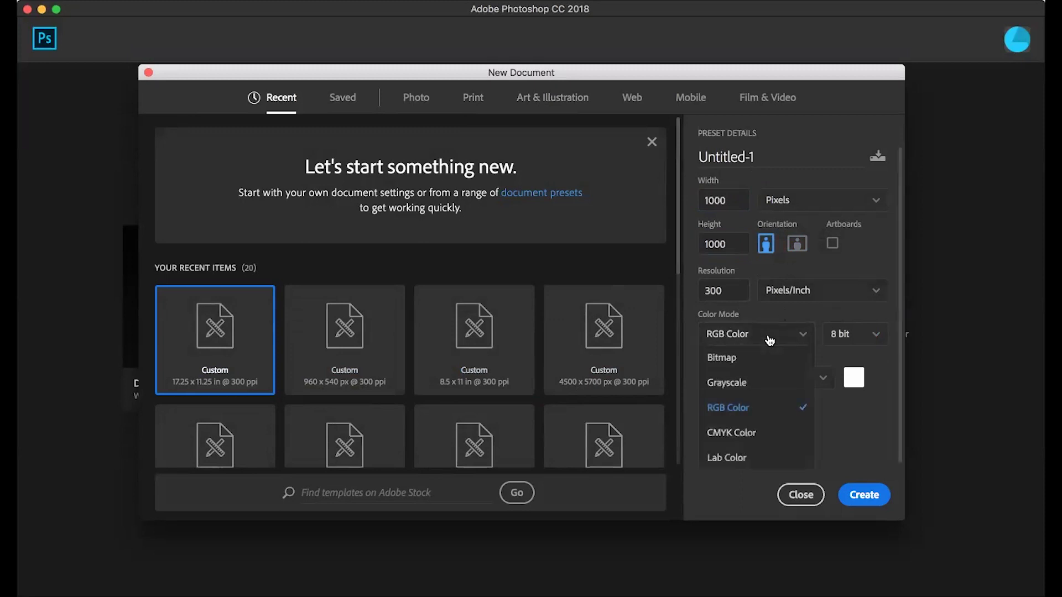
left_click(848, 418)
left_click(757, 150)
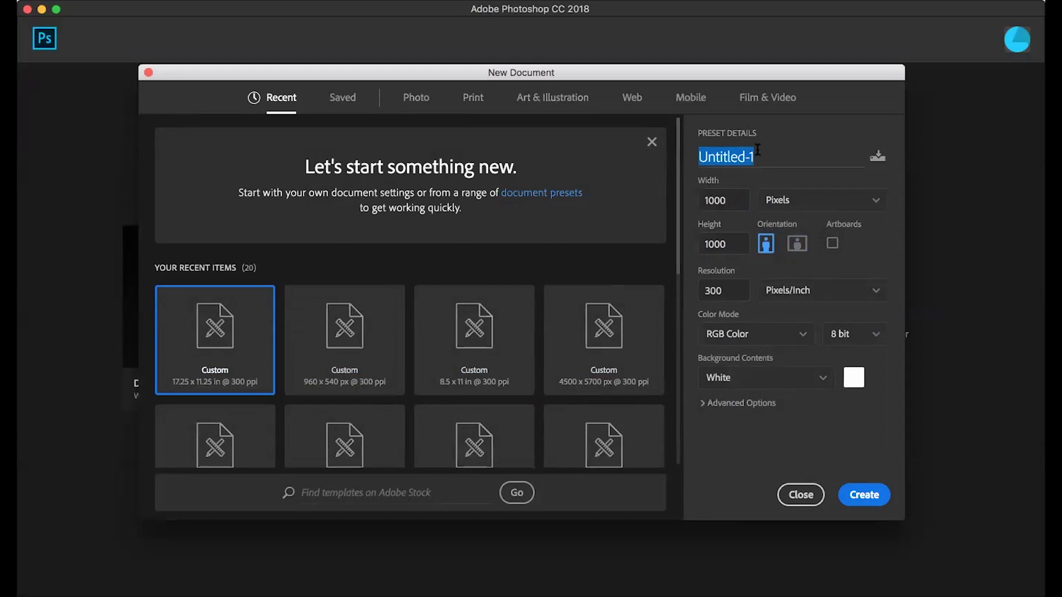
type("TShir")
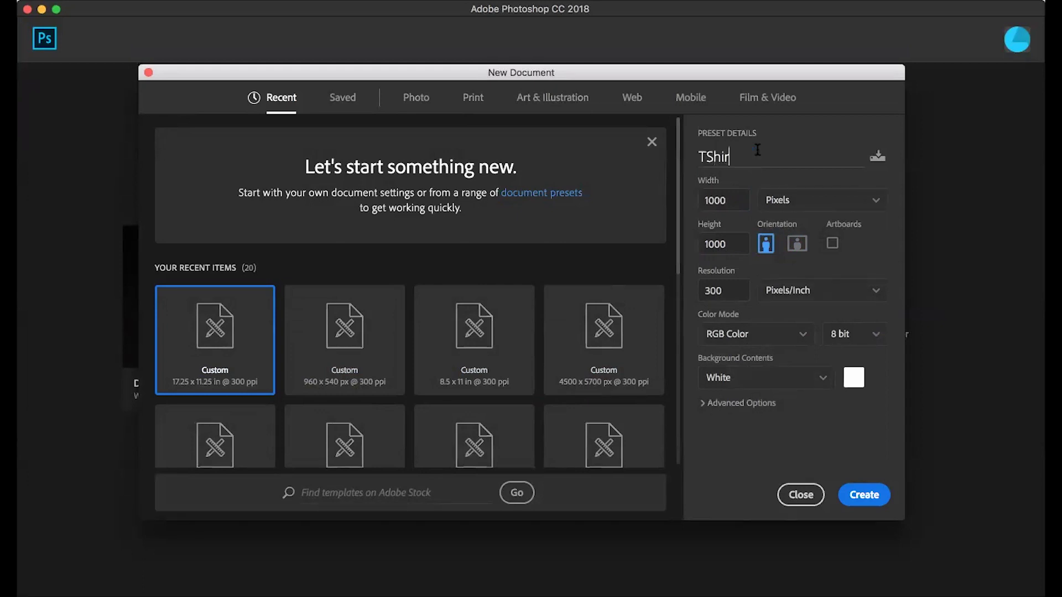
type("t Design Template PSD")
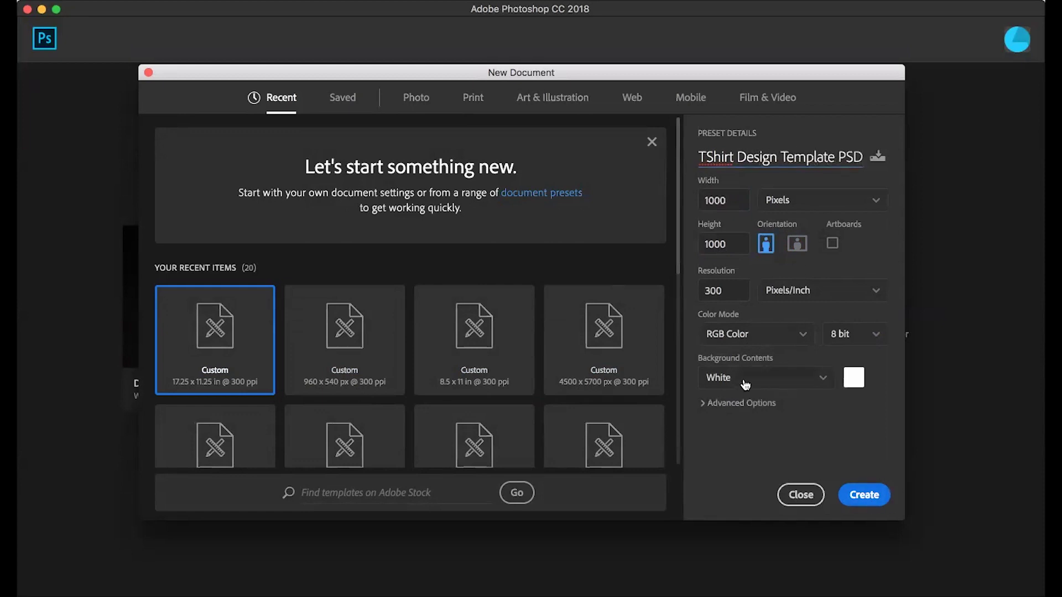
left_click(824, 382)
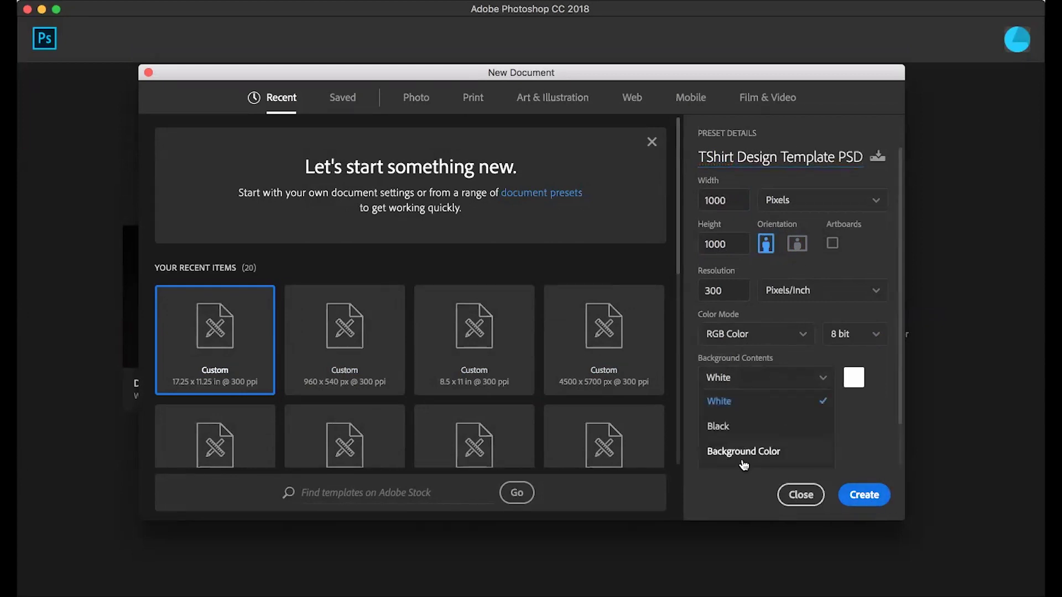
scroll(756, 439, "down", 1)
scroll(756, 439, "down", 1)
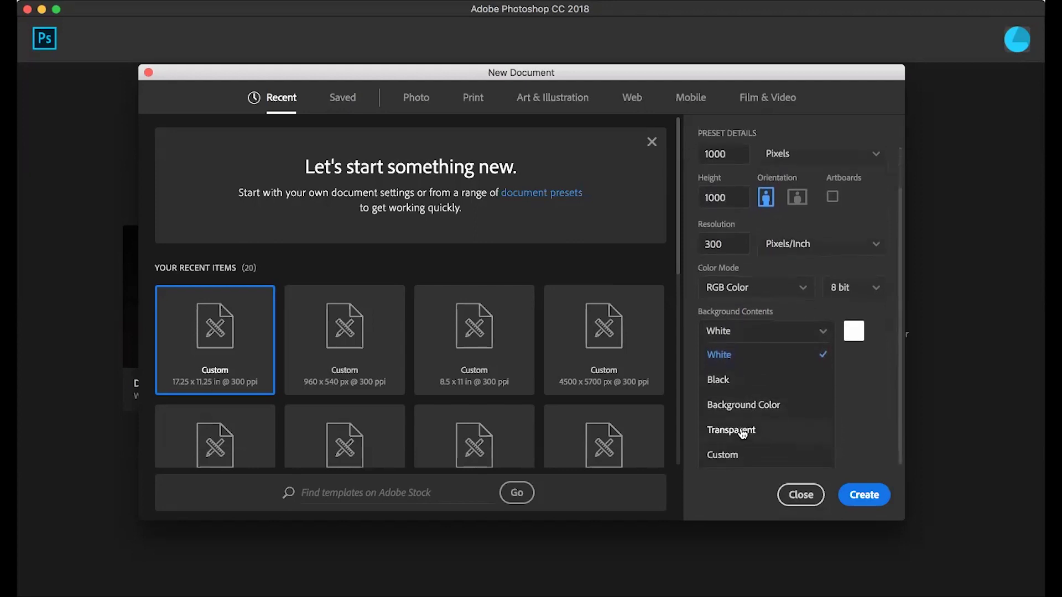
left_click(732, 431)
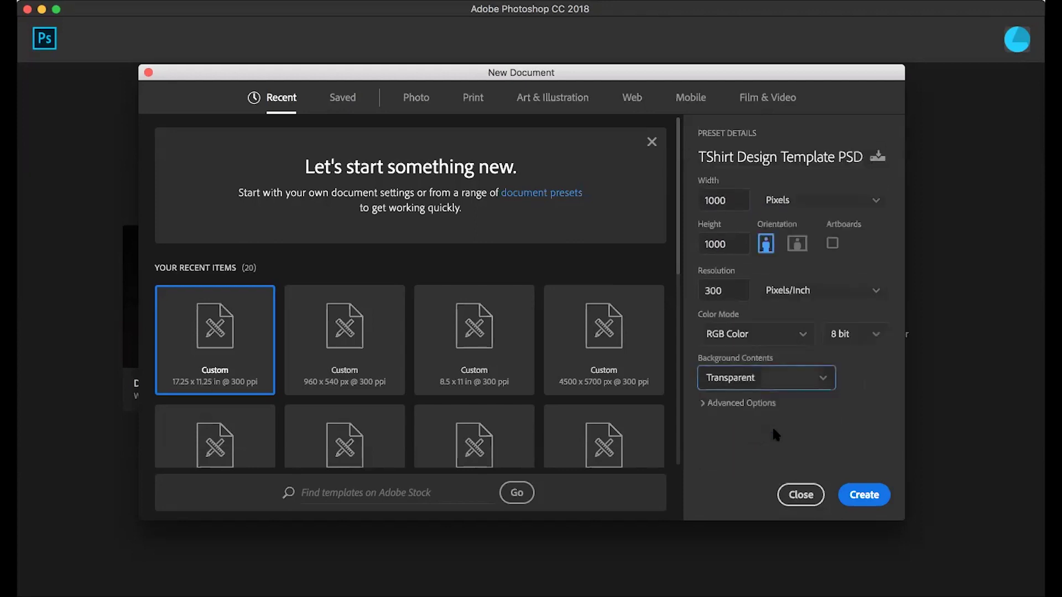
left_click(867, 494)
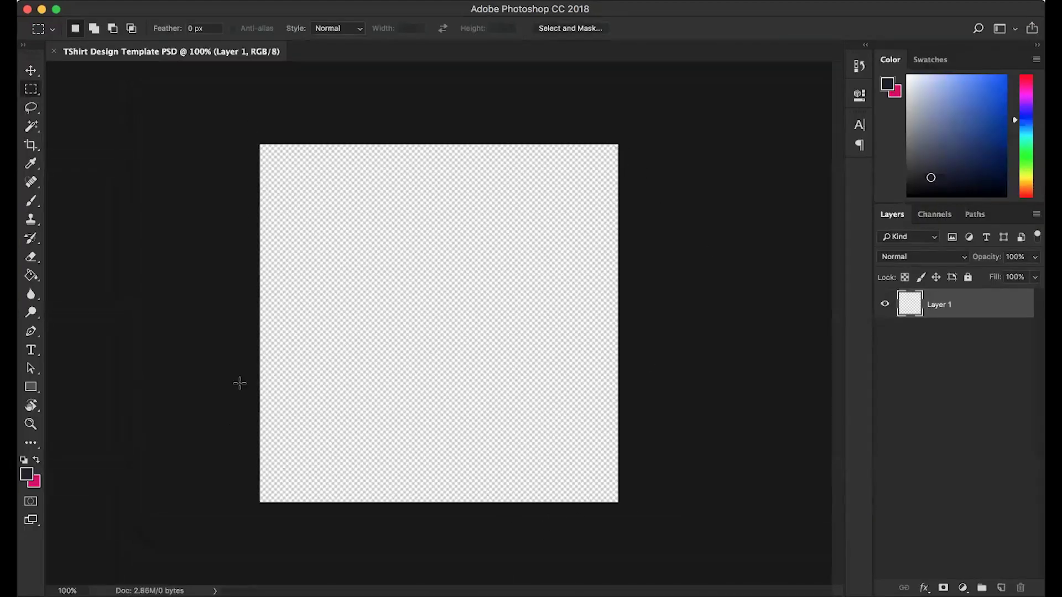
After trying other colours in the picker, set the foreground colour to pure black #000000
left_click(28, 476)
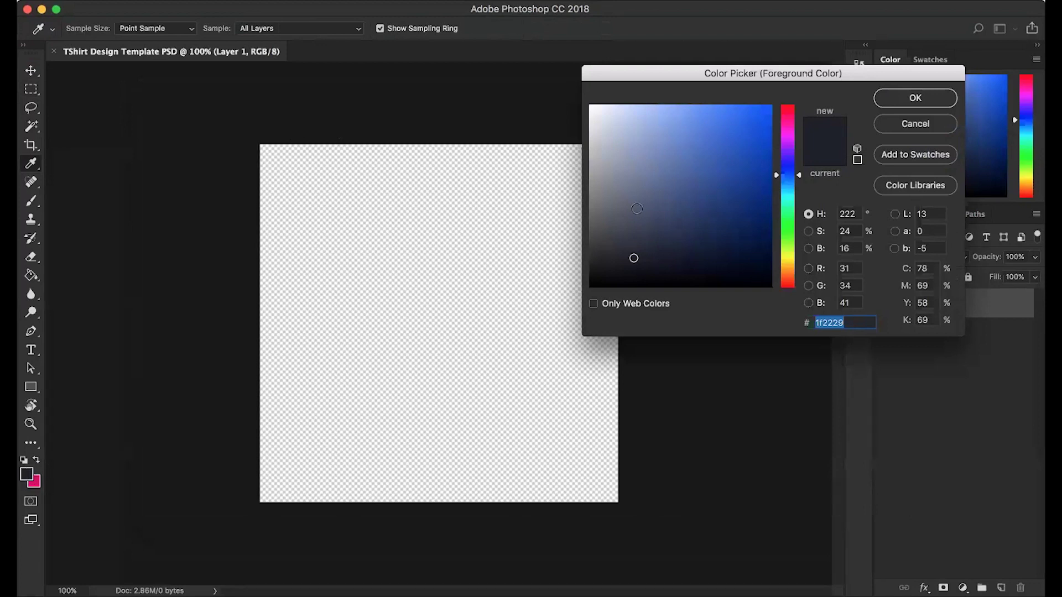
left_click_drag(675, 214, 576, 301)
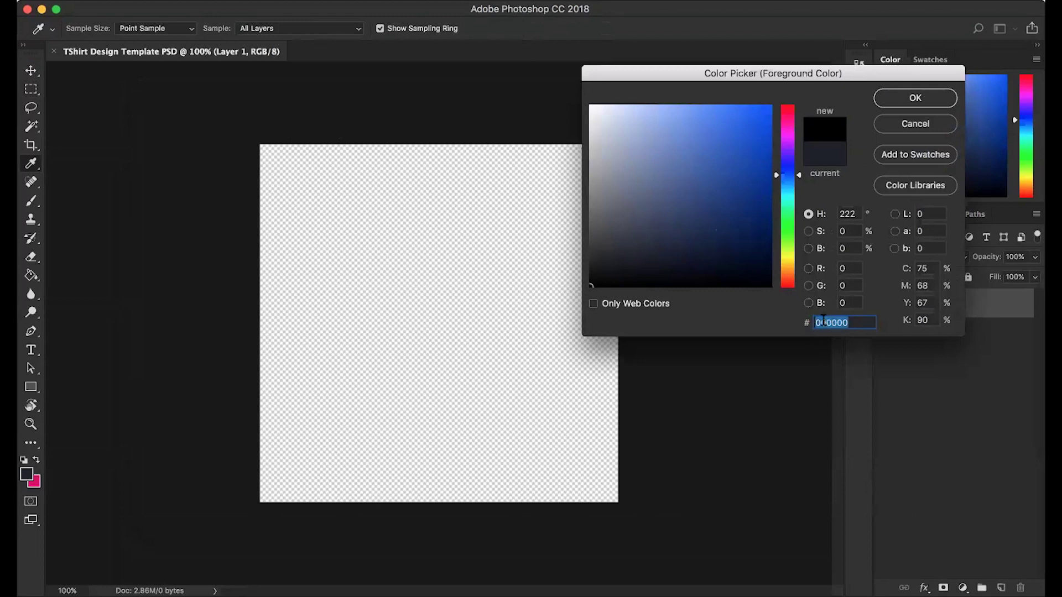
mouse_move(670, 206)
left_mouse_down()
mouse_move(758, 220)
mouse_move(719, 166)
mouse_move(647, 138)
mouse_move(653, 179)
left_mouse_up()
left_click_drag(800, 152, 800, 109)
mouse_move(730, 137)
left_mouse_down()
mouse_move(770, 230)
mouse_move(749, 154)
left_mouse_up()
mouse_move(788, 109)
left_mouse_down()
mouse_move(787, 146)
mouse_move(772, 108)
left_mouse_up()
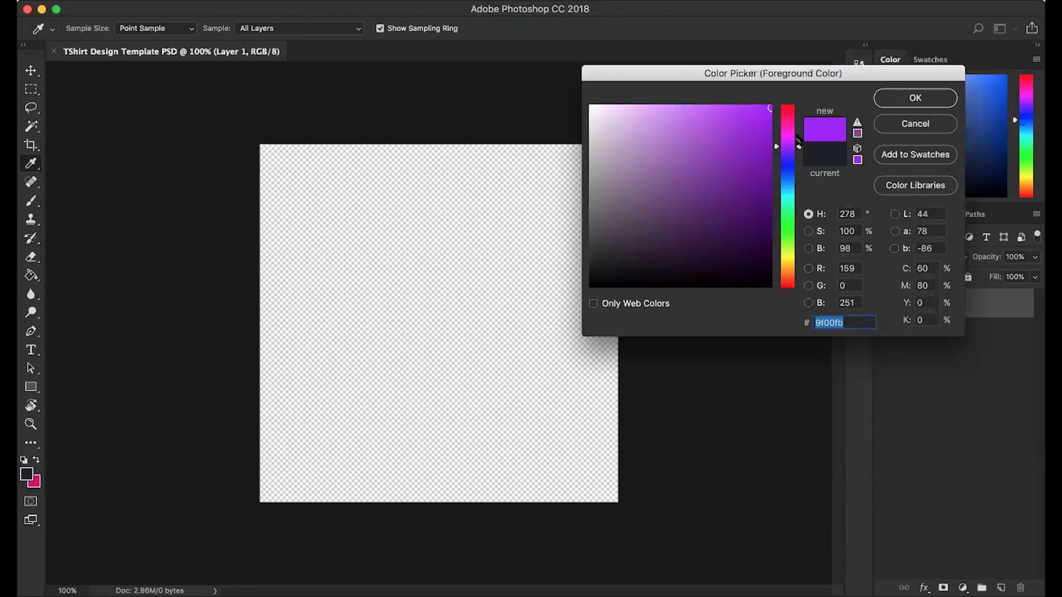
left_click(858, 160)
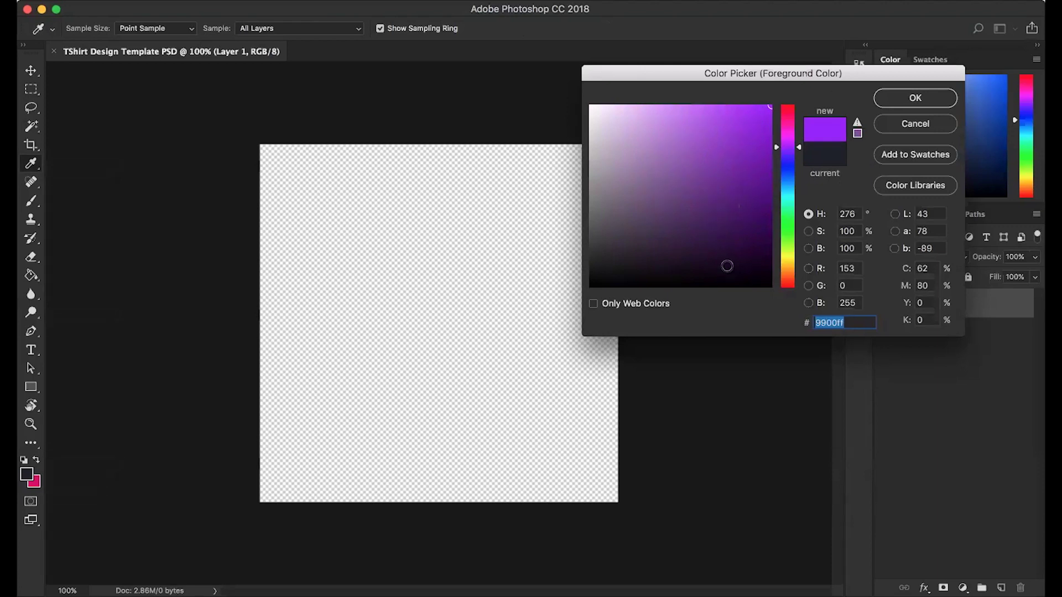
mouse_move(734, 226)
left_mouse_down()
mouse_move(635, 256)
mouse_move(584, 286)
left_mouse_up()
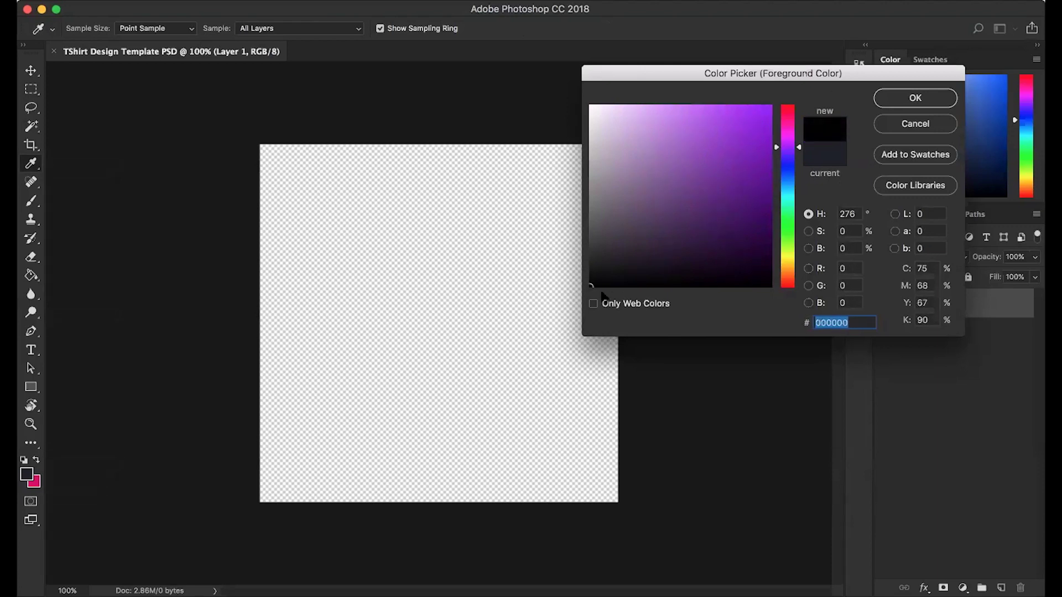
left_click(914, 98)
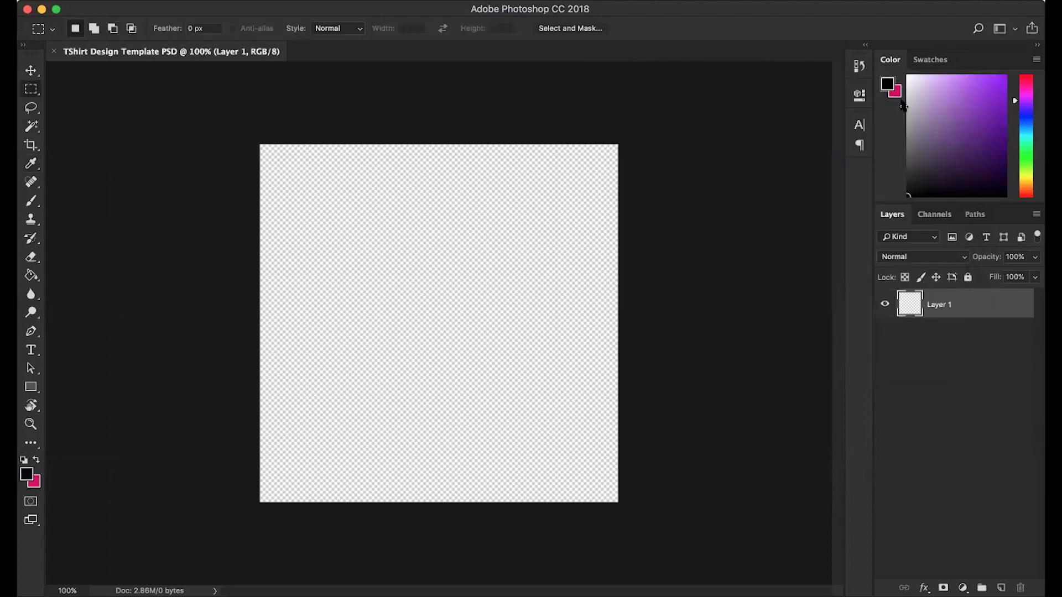
With the Horizontal Type tool, choose Arial and begin a text entry at the canvas's upper left
left_click(30, 351)
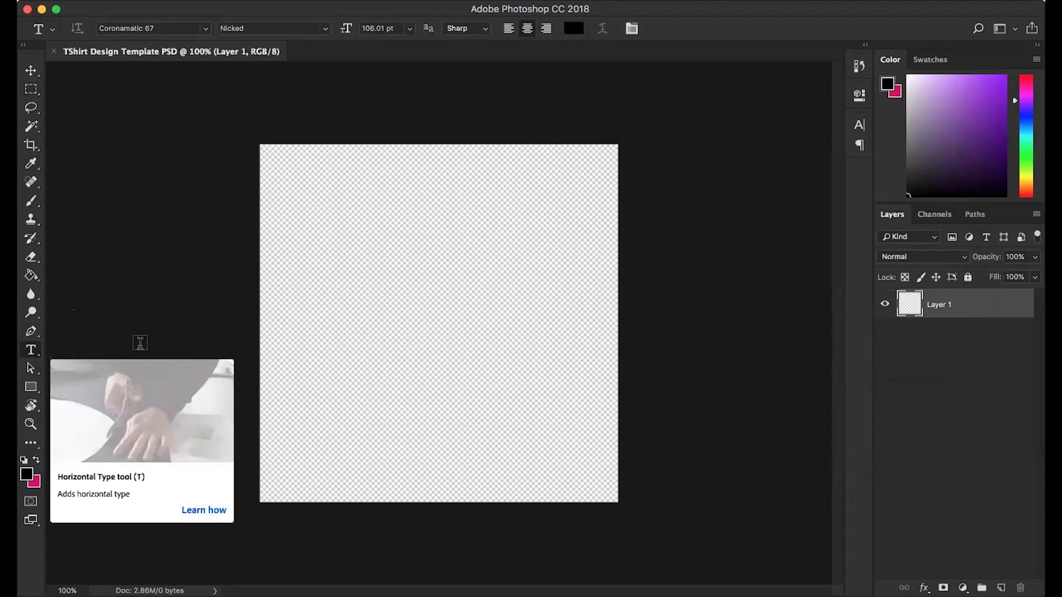
left_click(206, 29)
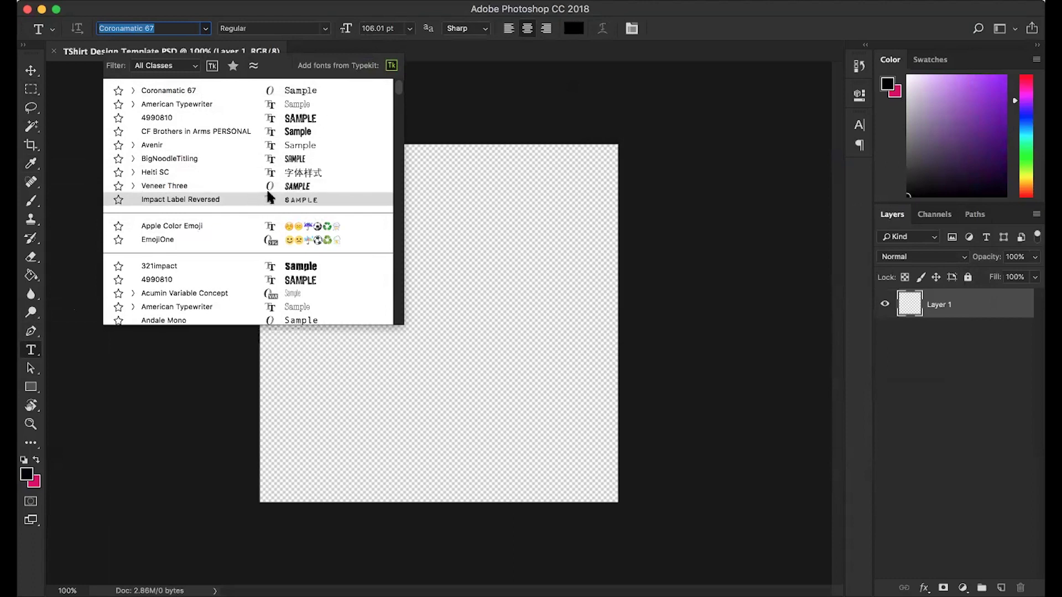
scroll(269, 196, "down", 5)
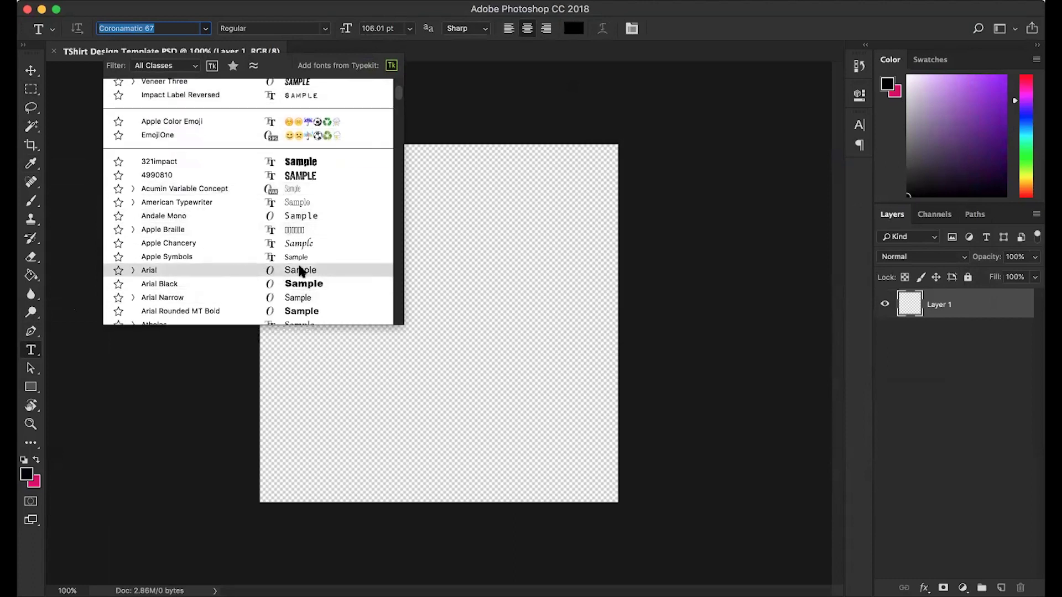
scroll(301, 271, "down", 2)
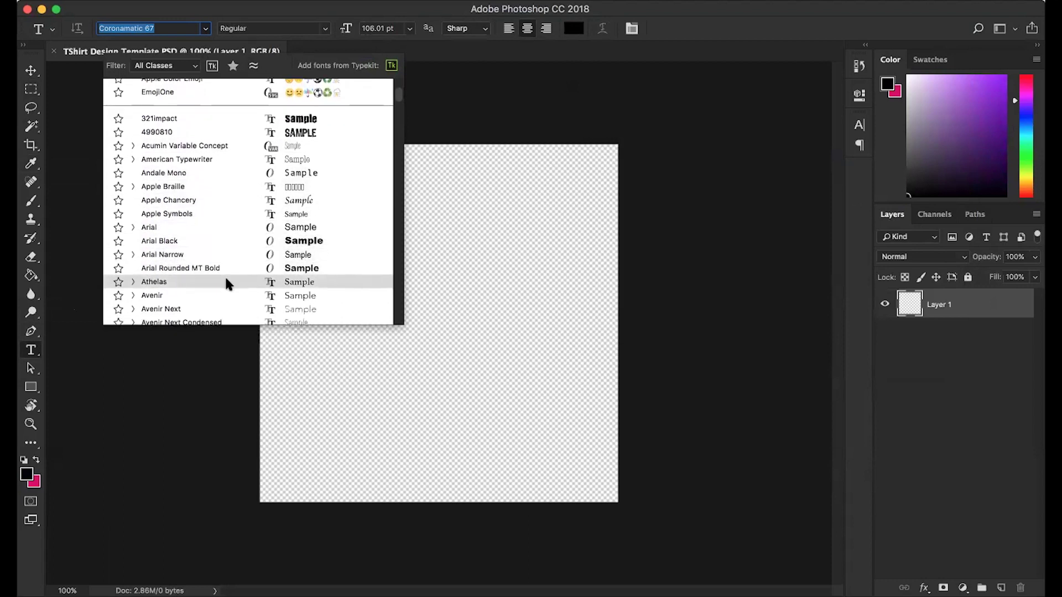
scroll(259, 287, "down", 5)
scroll(343, 254, "down", 2)
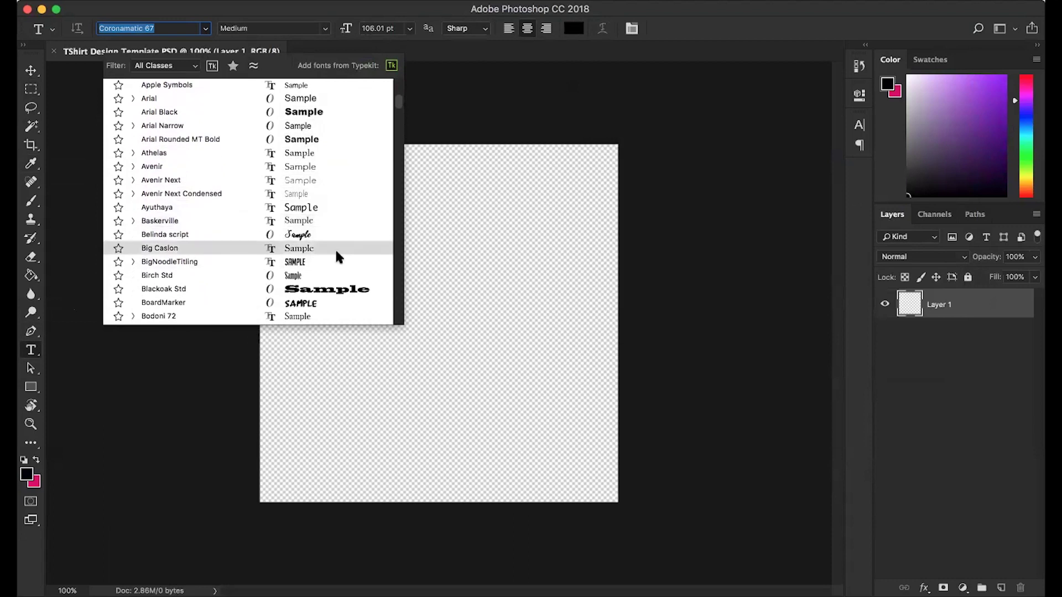
scroll(287, 232, "up", 4)
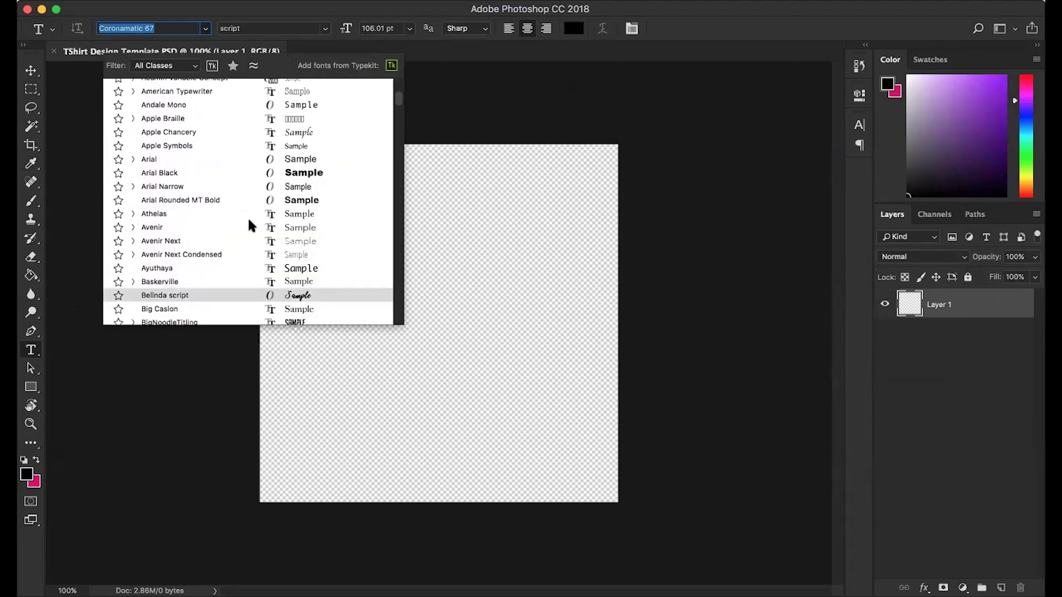
left_click(149, 160)
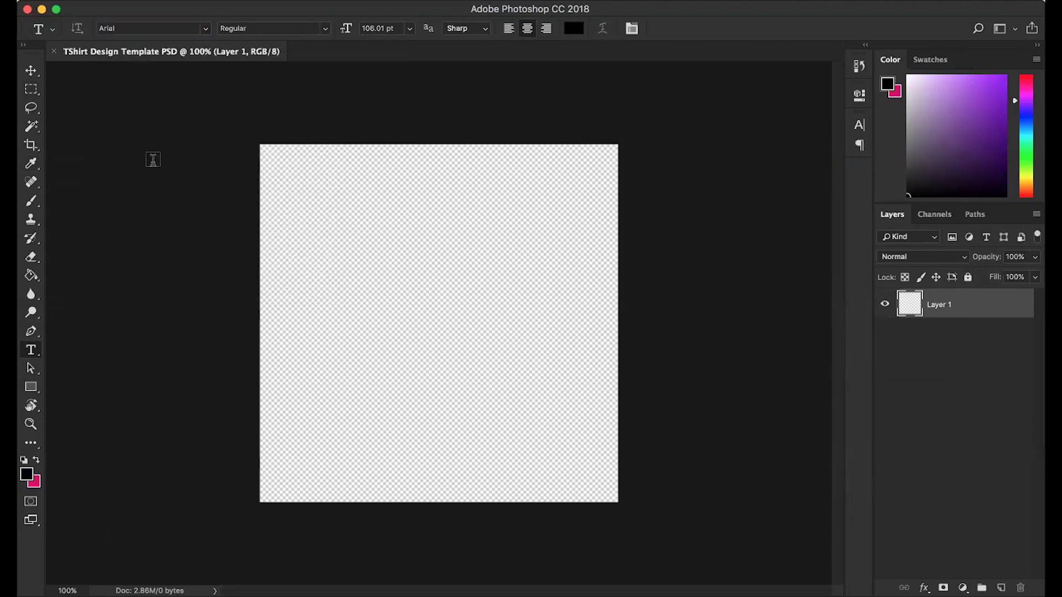
left_click(334, 246)
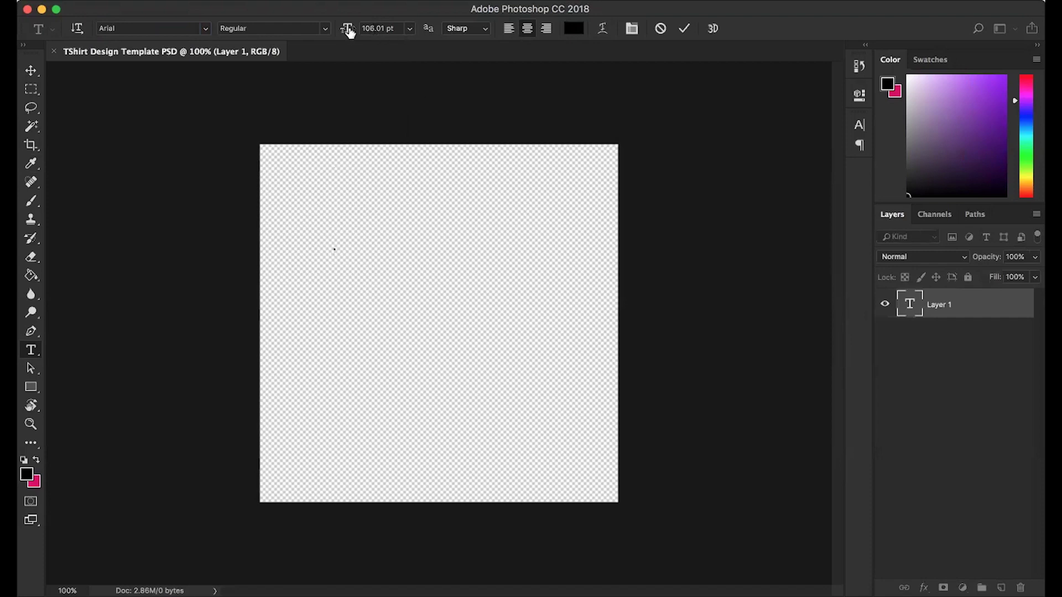
Set the font size to 72 pt, type STEPHANIE and move it right and down
left_click_drag(346, 35, 299, 33)
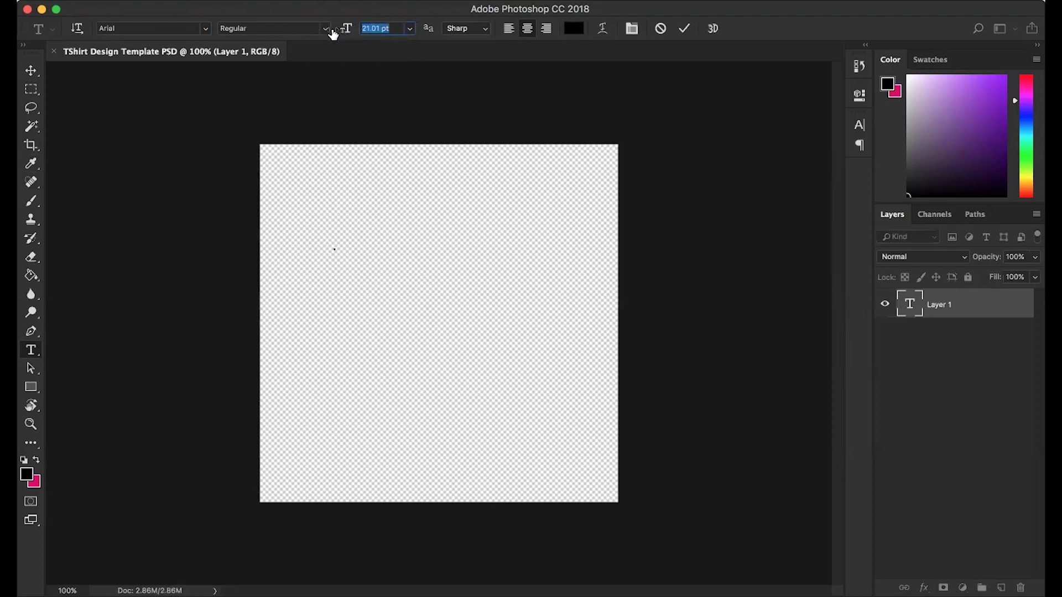
left_click_drag(334, 33, 343, 33)
left_click(411, 29)
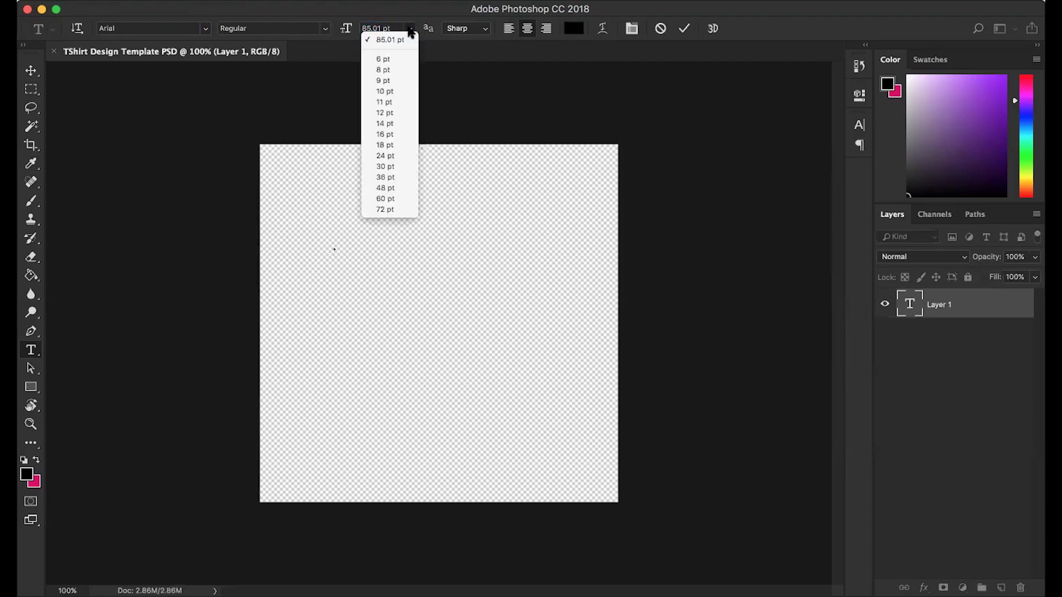
left_click(385, 211)
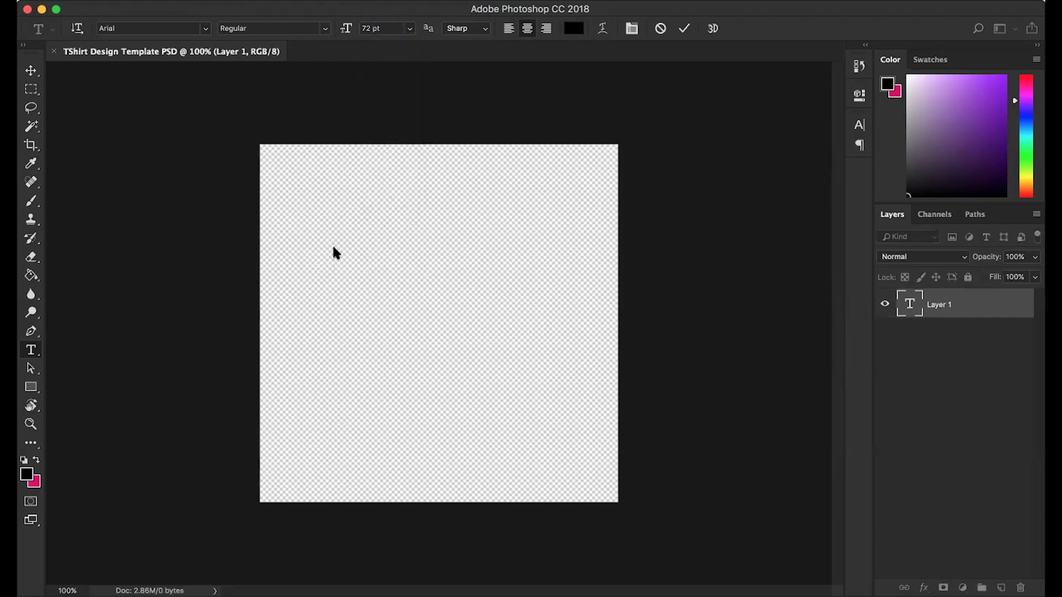
left_click(333, 252)
type("STEPHANIE")
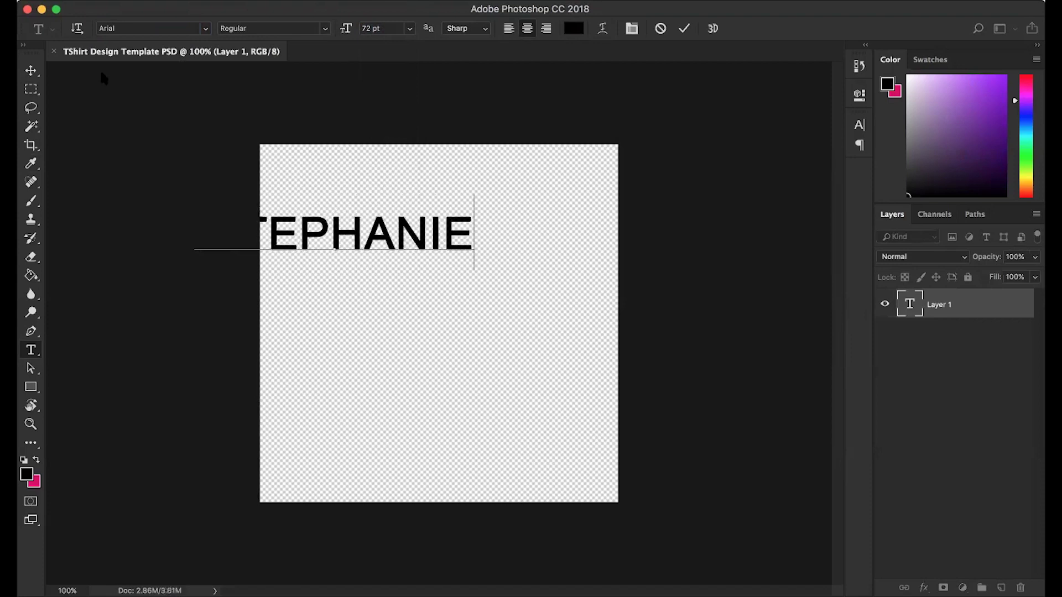
left_click(30, 71)
left_click_drag(351, 237, 446, 261)
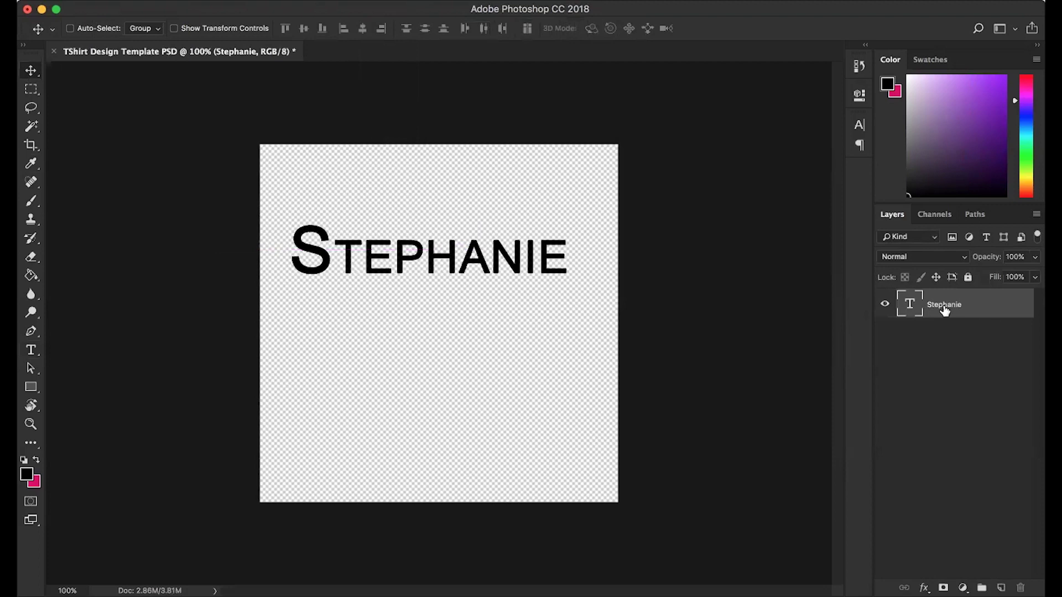
Make the first S match the other letters' size, then move STEPHANIE up and left
double_click(909, 304)
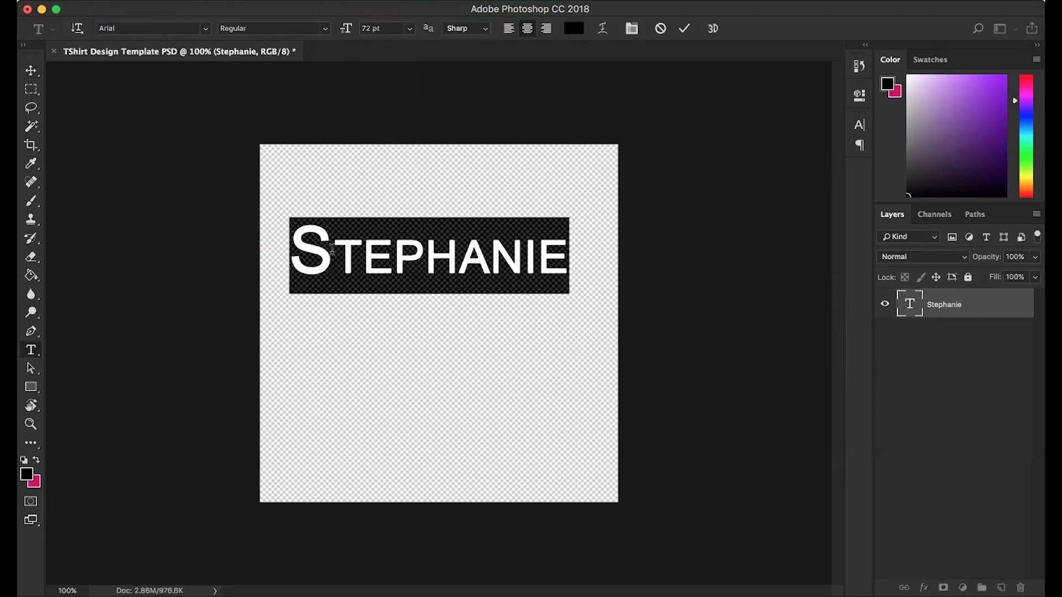
left_click_drag(332, 248, 299, 249)
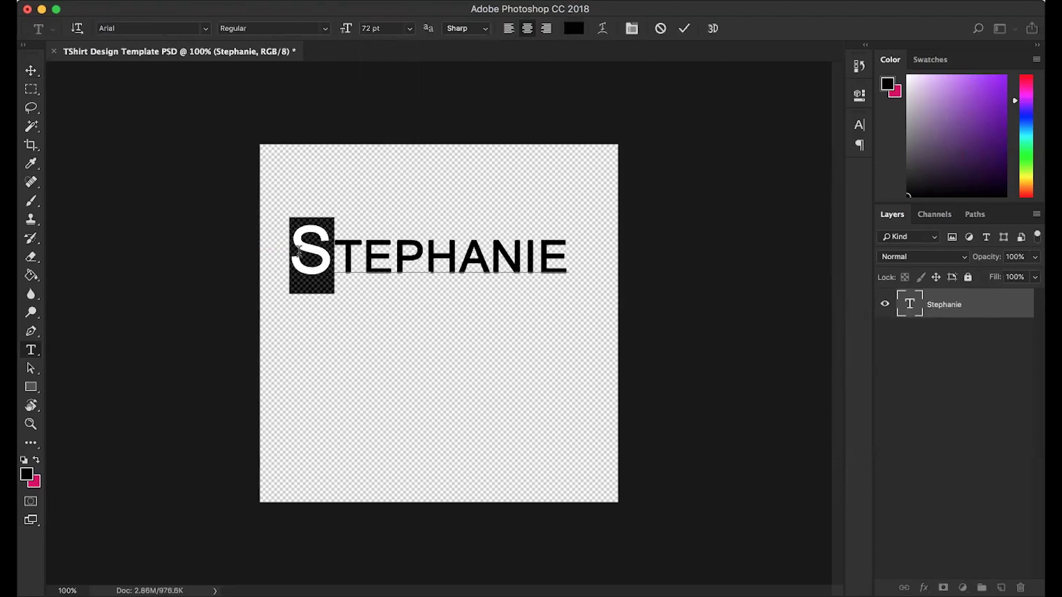
left_click(394, 259)
left_click(31, 71)
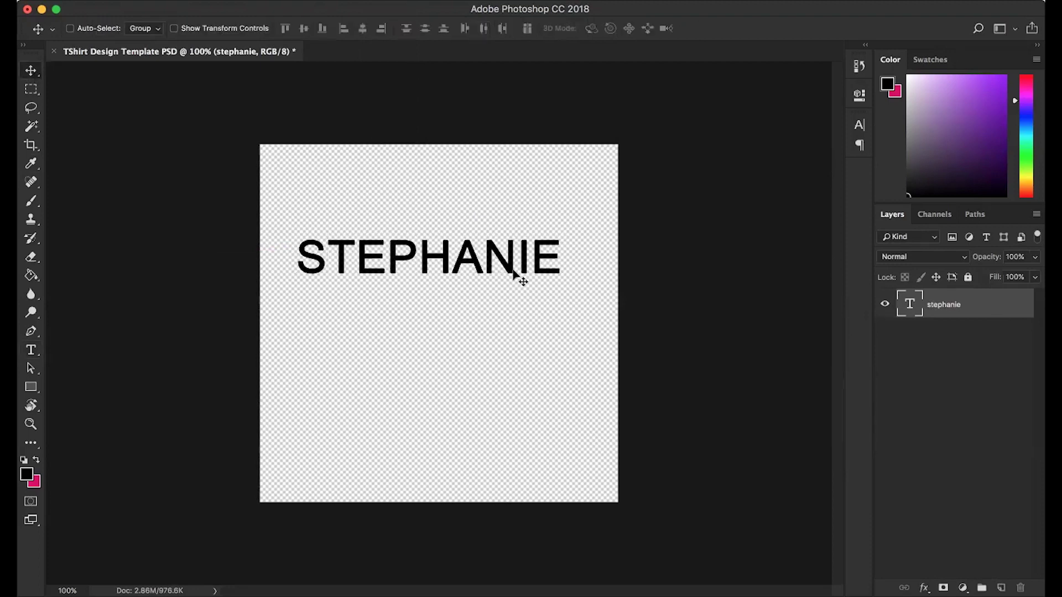
left_click_drag(447, 260, 413, 237)
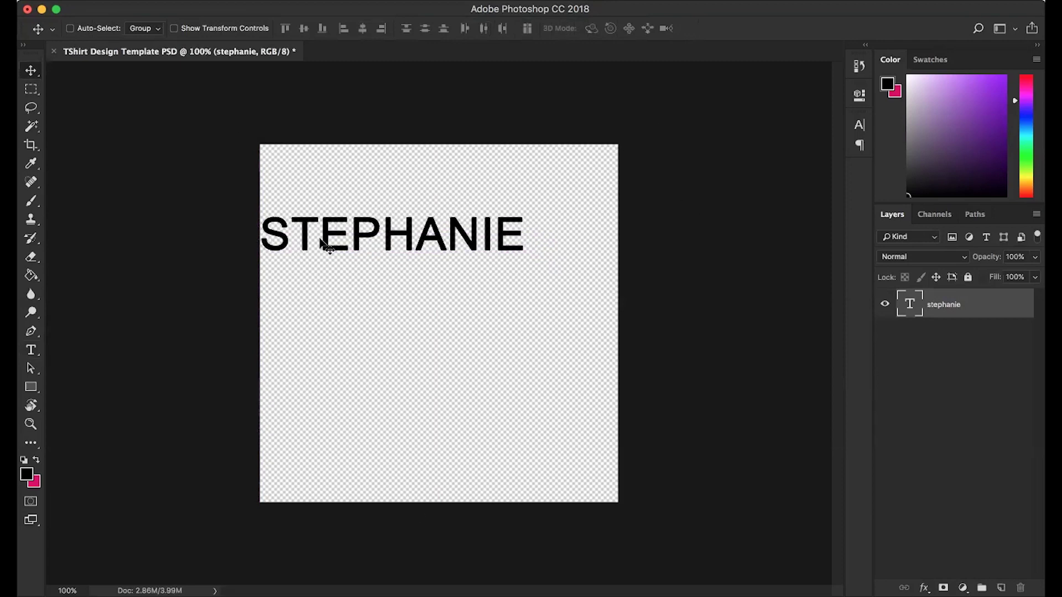
Scale STEPHANIE to about 134% with Free Transform, then undo it
key("super+t")
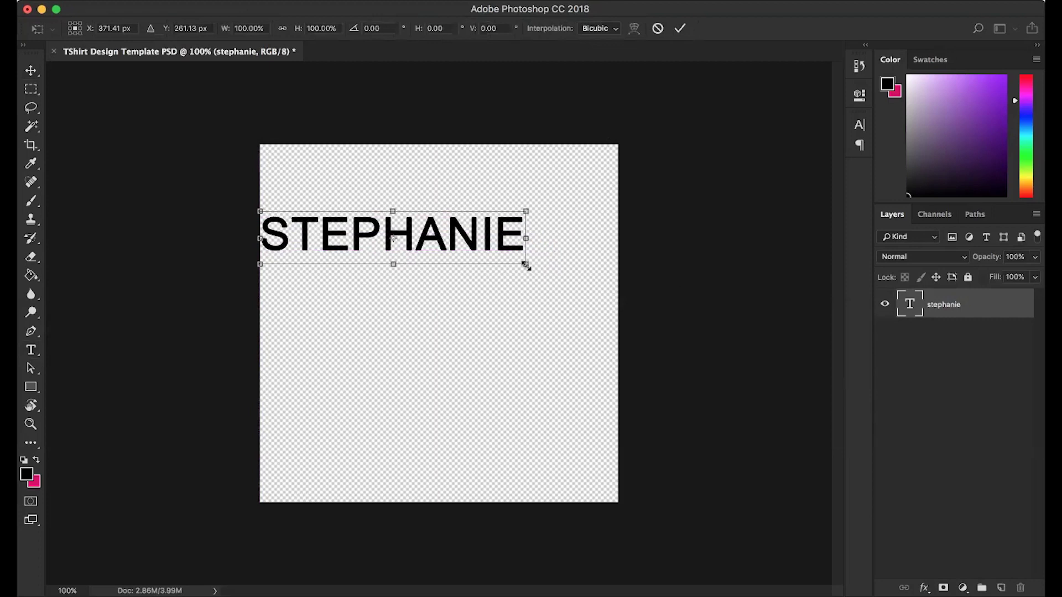
left_click_drag(525, 266, 612, 296)
key("Return")
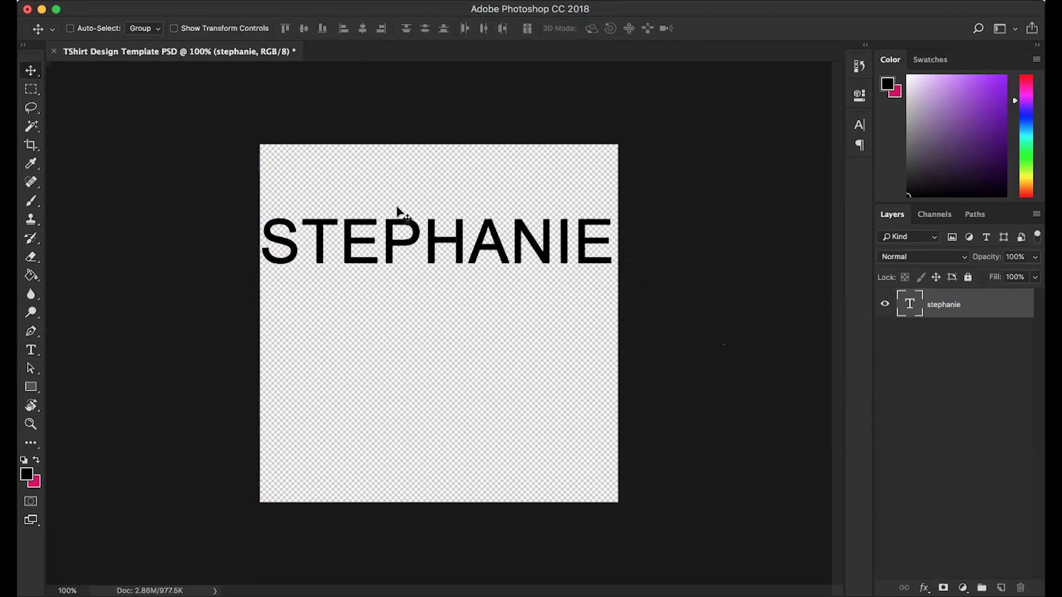
key("super+z")
Raise STEPHANIE's font size from 72 pt to 98 pt and reposition it across the canvas top
double_click(907, 306)
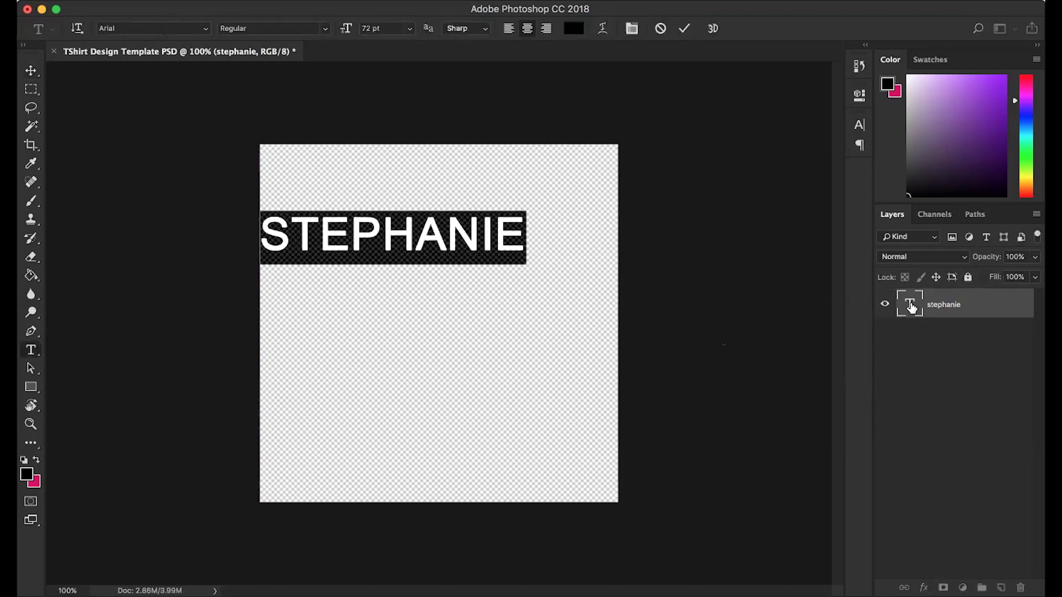
left_click_drag(337, 28, 366, 34)
left_click(31, 70)
left_click_drag(310, 232, 358, 235)
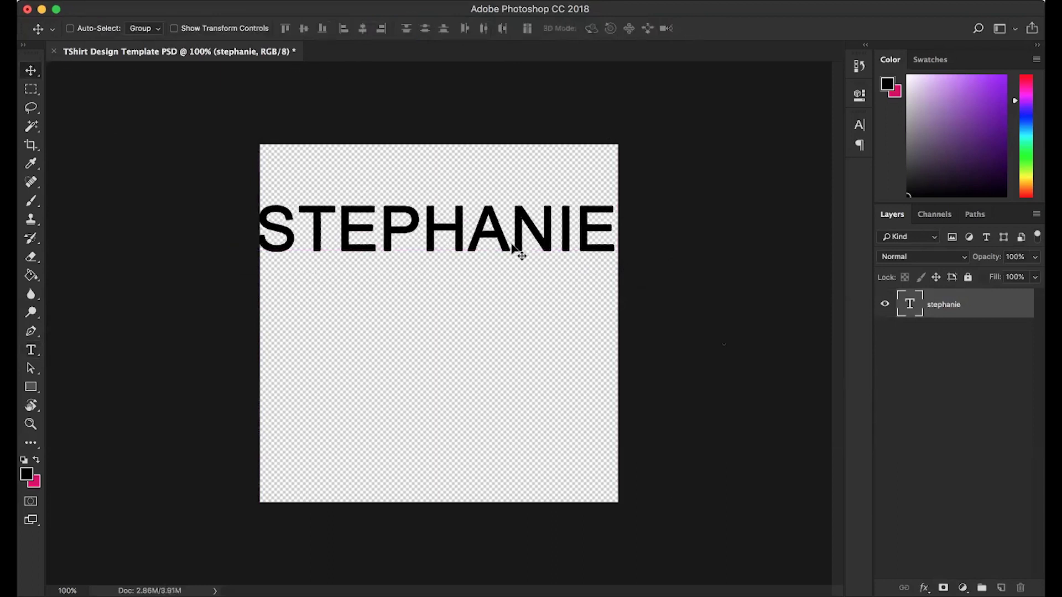
left_click_drag(516, 249, 486, 216)
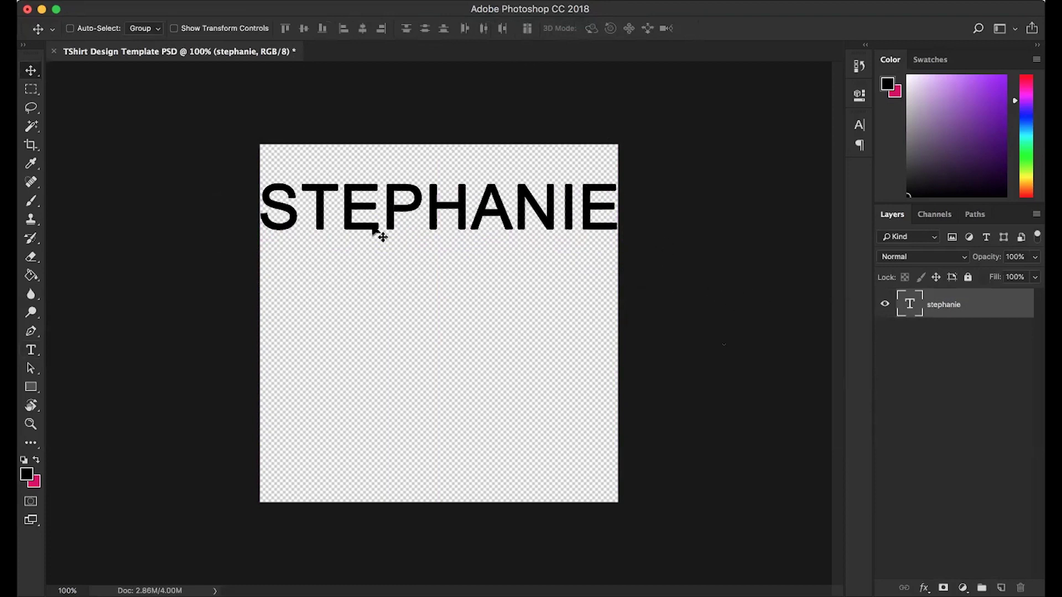
Set STEPHANIE's tracking to -41 in the Character panel, then nudge the text slightly right and down
double_click(914, 300)
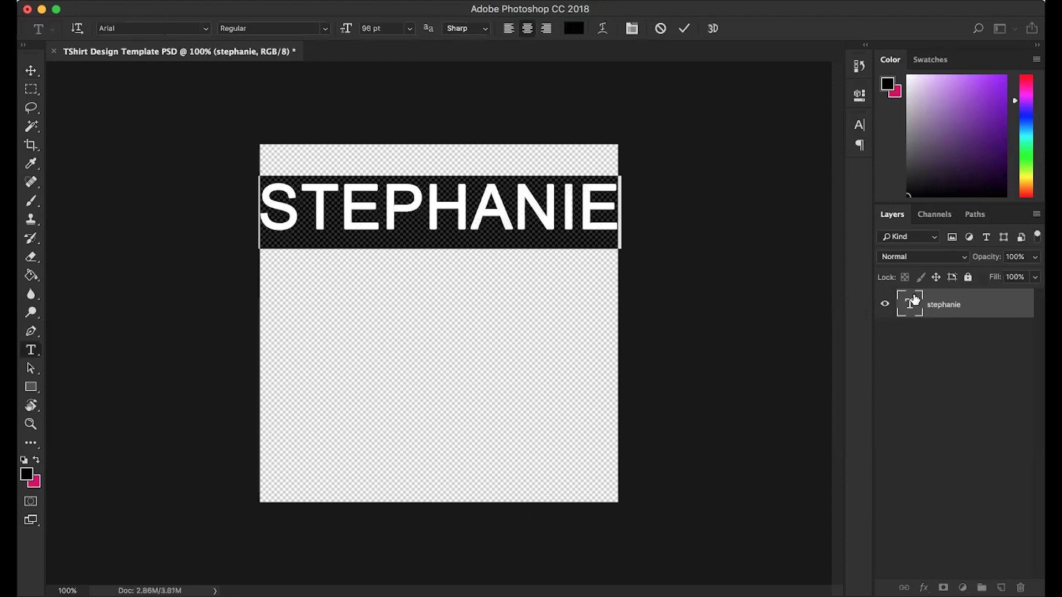
left_click(860, 145)
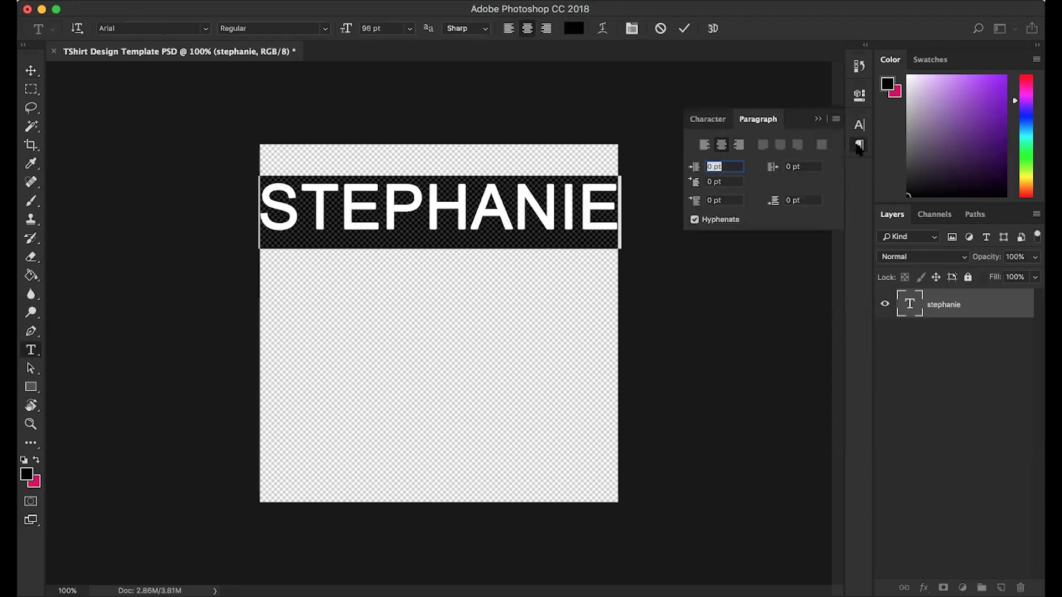
left_click(710, 120)
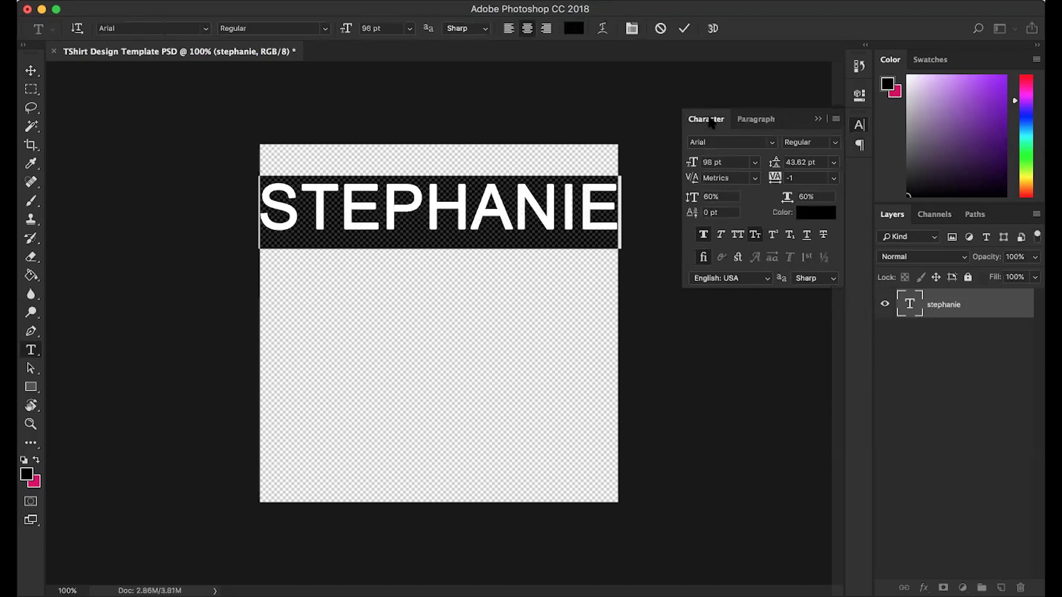
left_click_drag(771, 178, 778, 180)
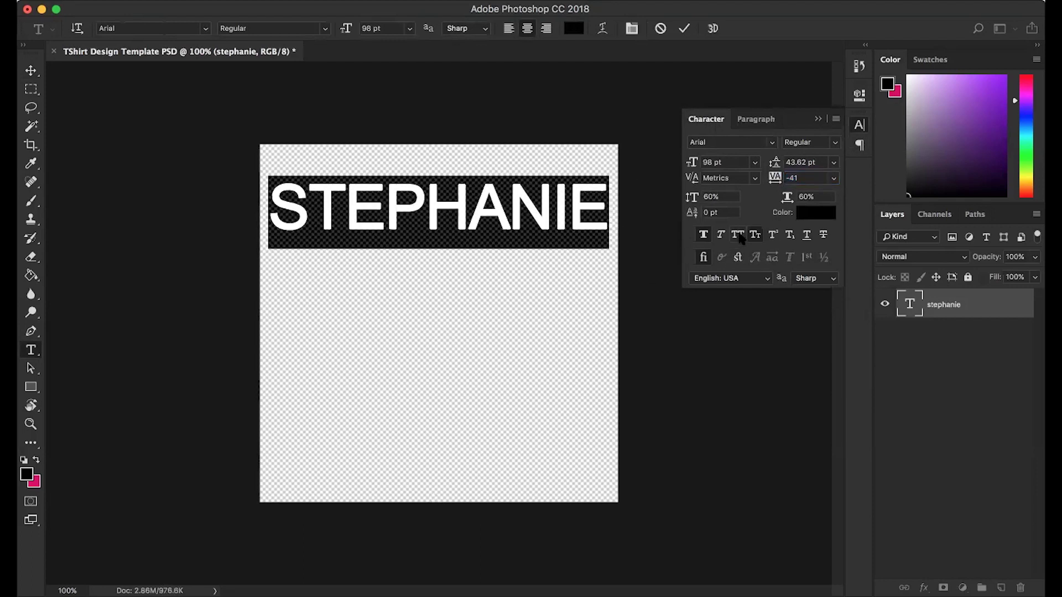
left_click(806, 236)
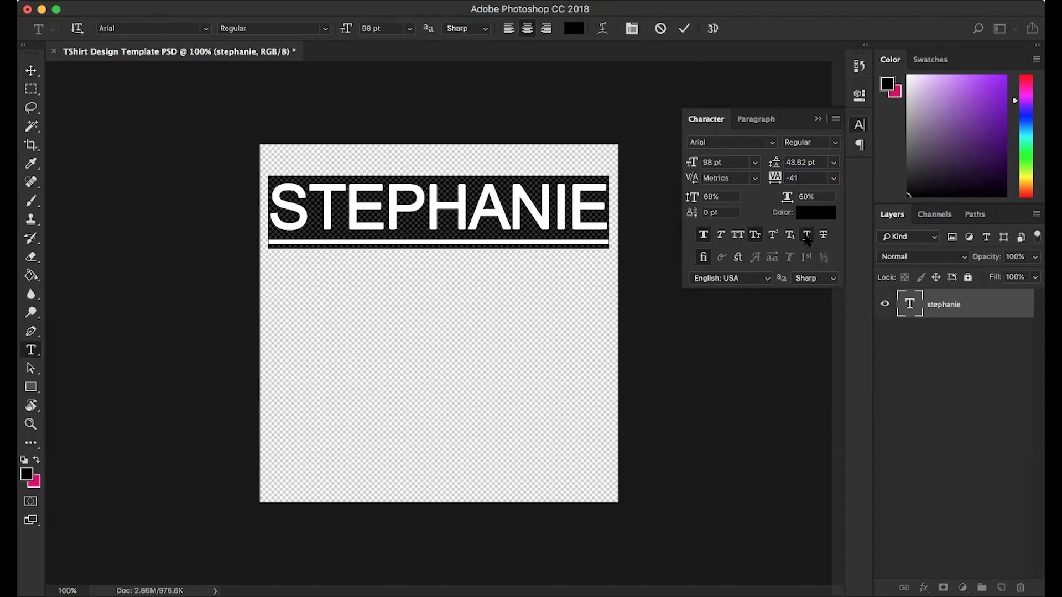
left_click(807, 235)
left_click(860, 126)
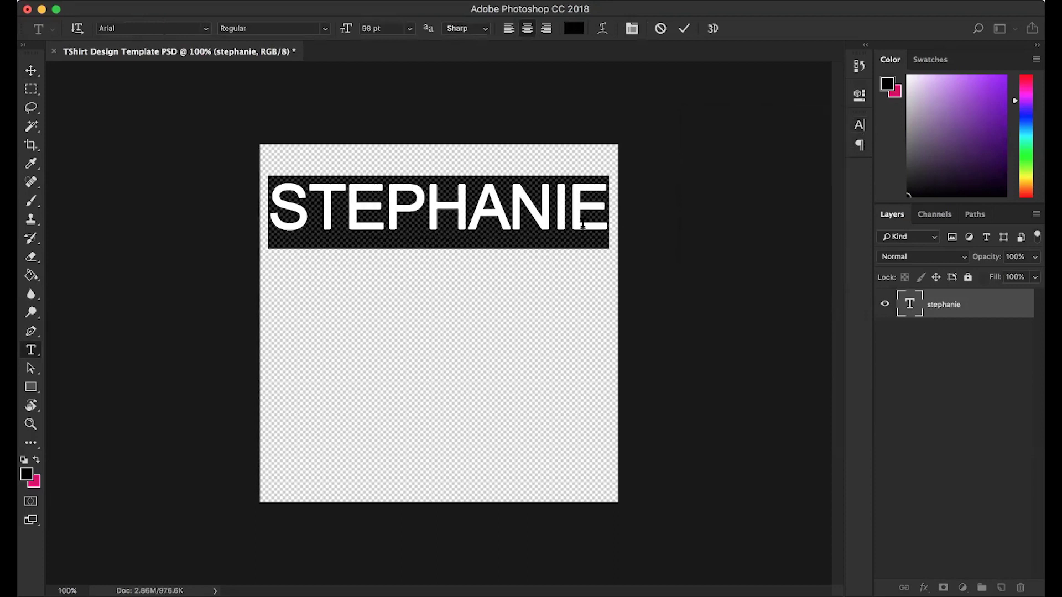
left_click(31, 70)
left_click_drag(441, 211, 449, 215)
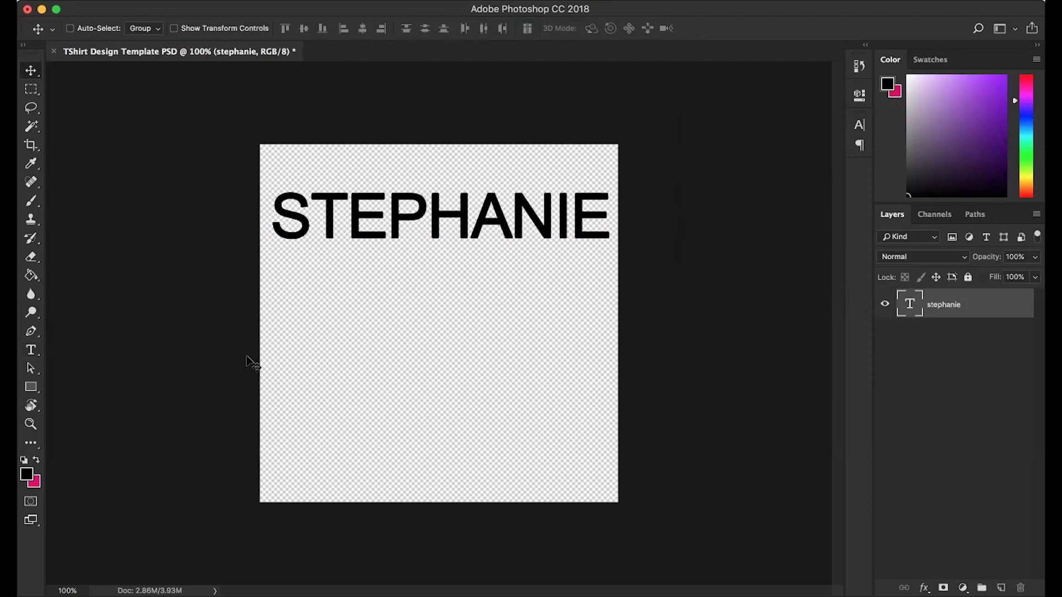
Draw an unfilled rectangle with a black 7.41 px stroke, about 980 × 219 px, around STEPHANIE
left_click(31, 390)
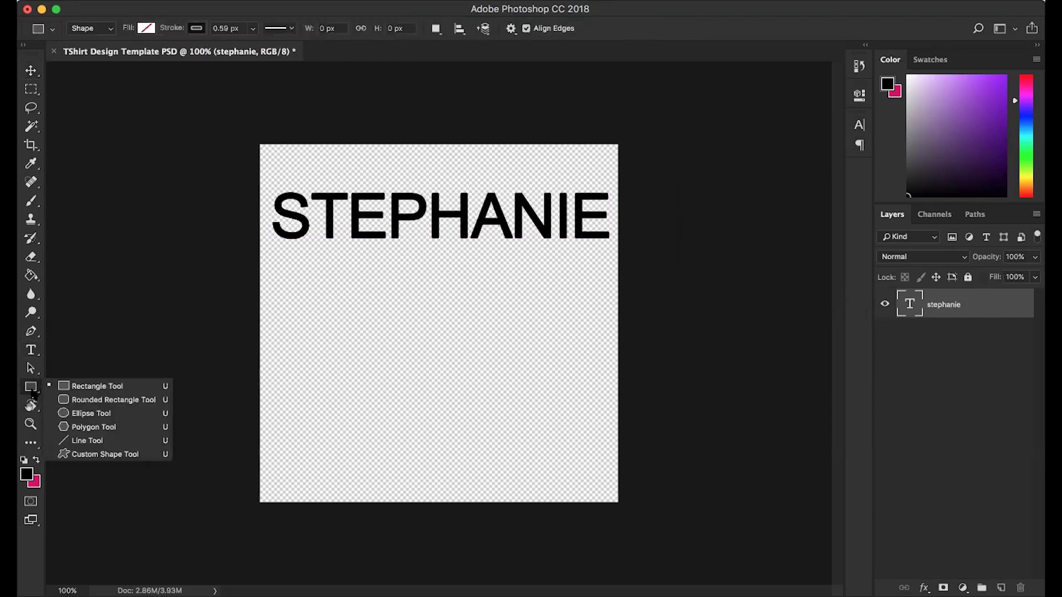
left_click(100, 386)
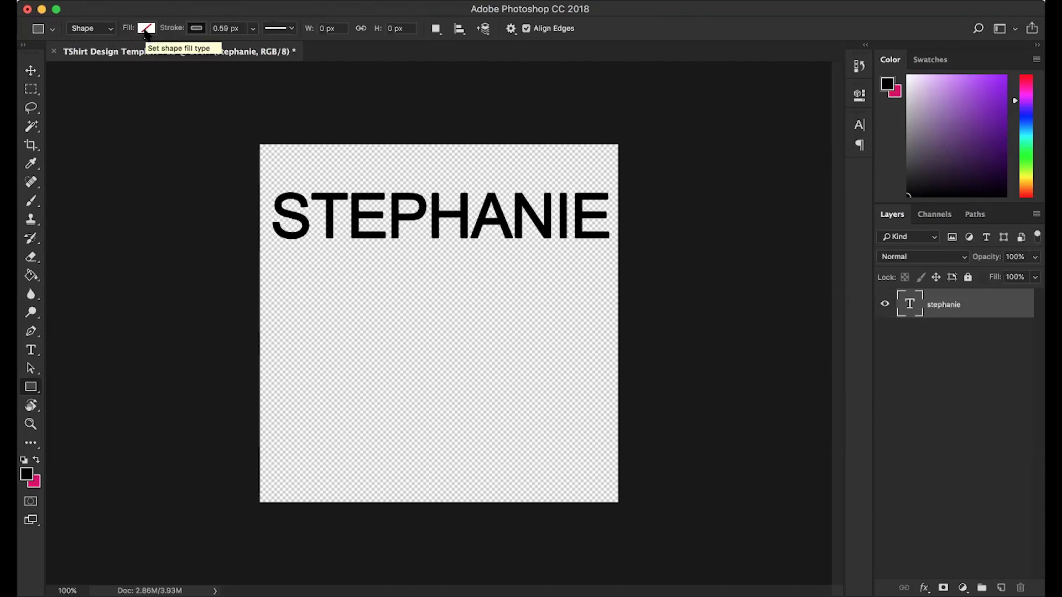
left_click(196, 30)
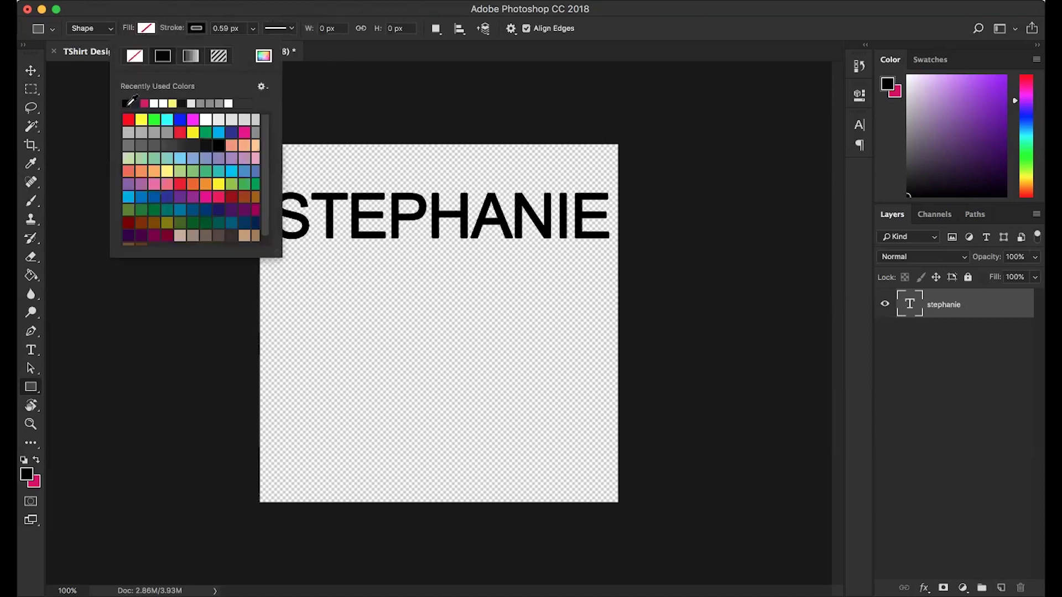
left_click(253, 28)
left_click_drag(249, 42, 258, 46)
mouse_move(264, 171)
left_mouse_down()
mouse_move(320, 208)
mouse_move(426, 244)
mouse_move(612, 254)
left_mouse_up()
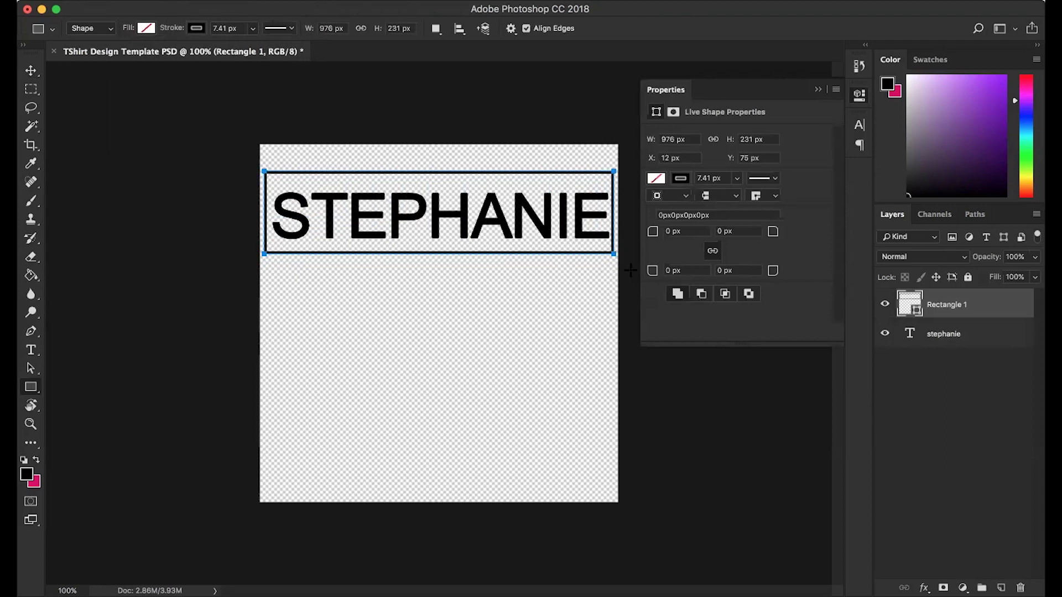
key("super+z")
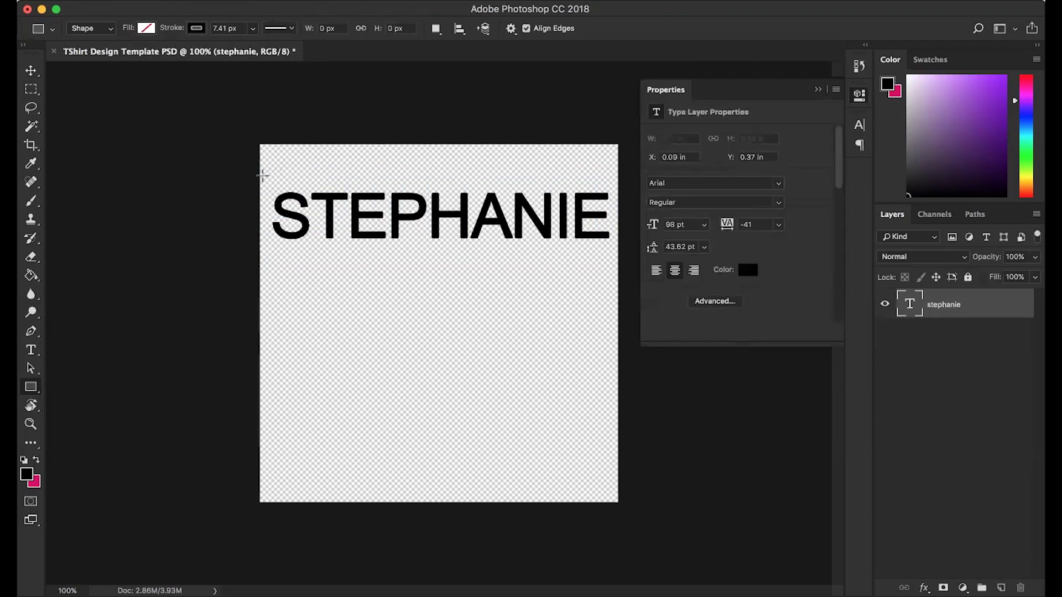
left_click_drag(262, 173, 613, 251)
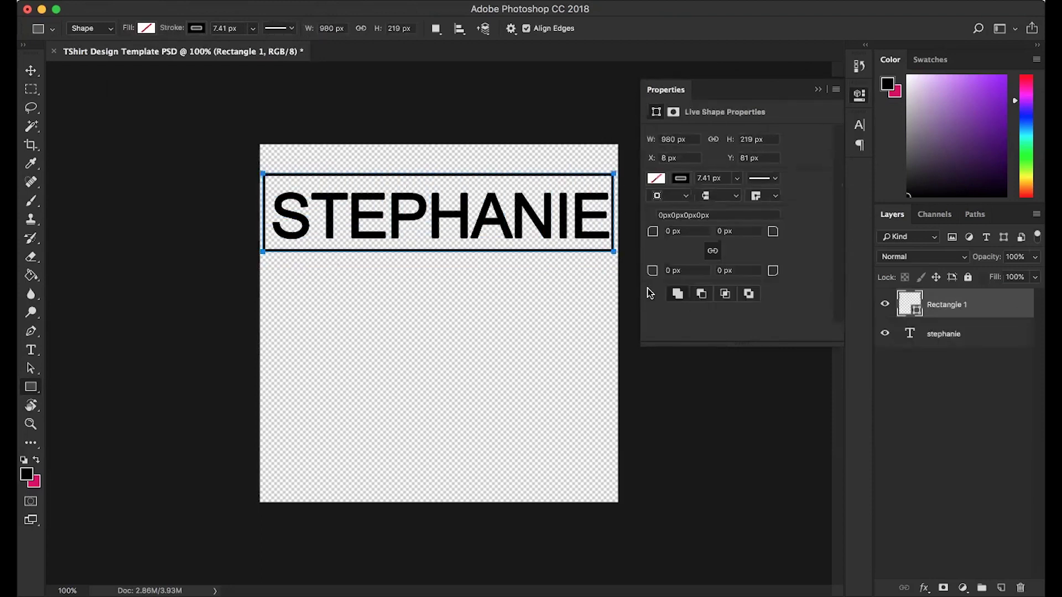
left_click(31, 71)
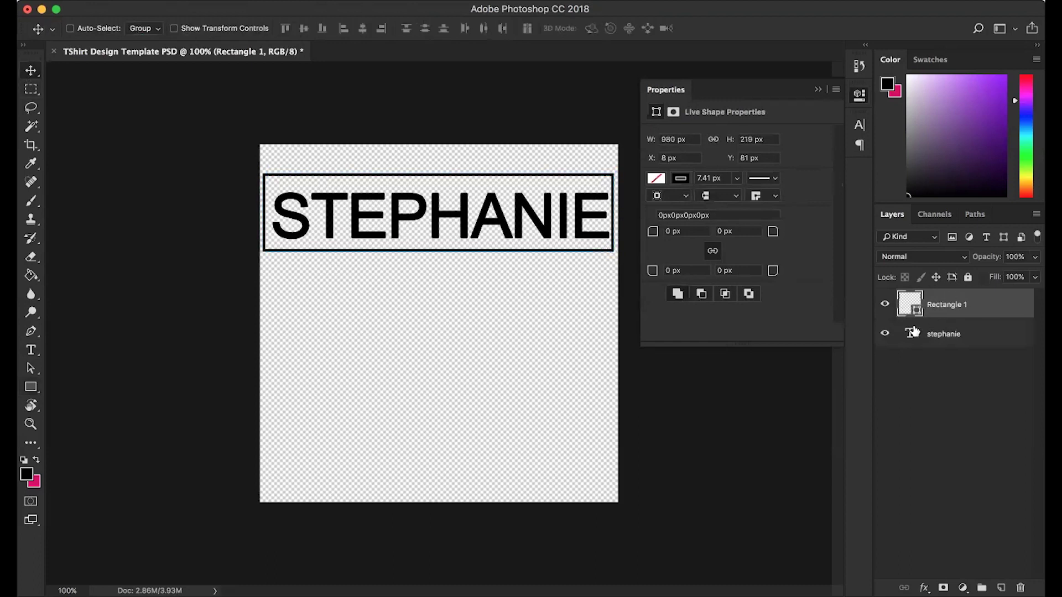
Put Rectangle 1 below the text, then shrink the name to 90.89 pt and centre it in the box
left_click_drag(918, 312, 927, 347)
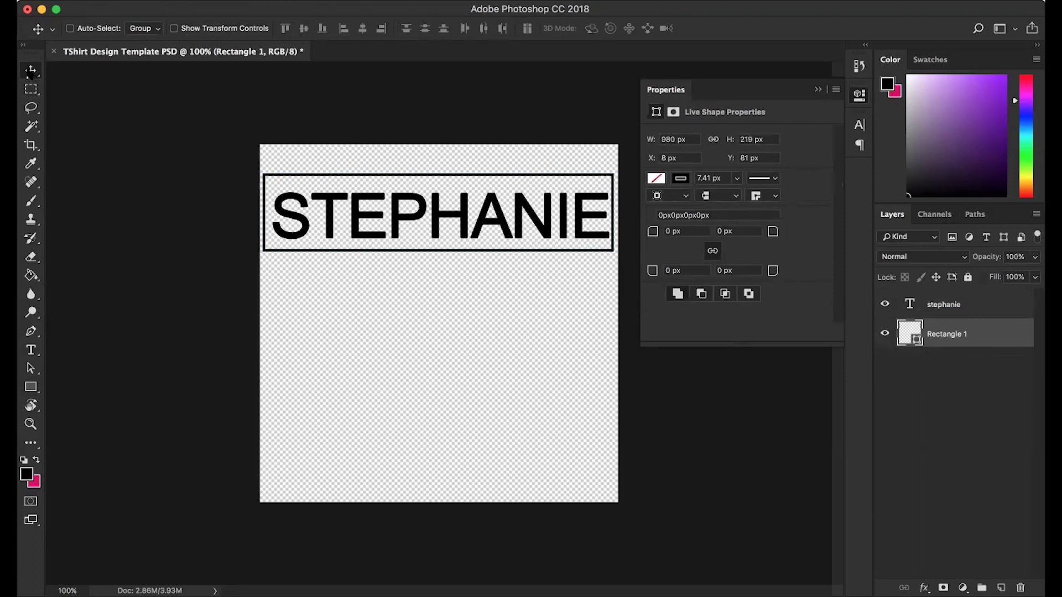
left_click_drag(317, 202, 318, 207)
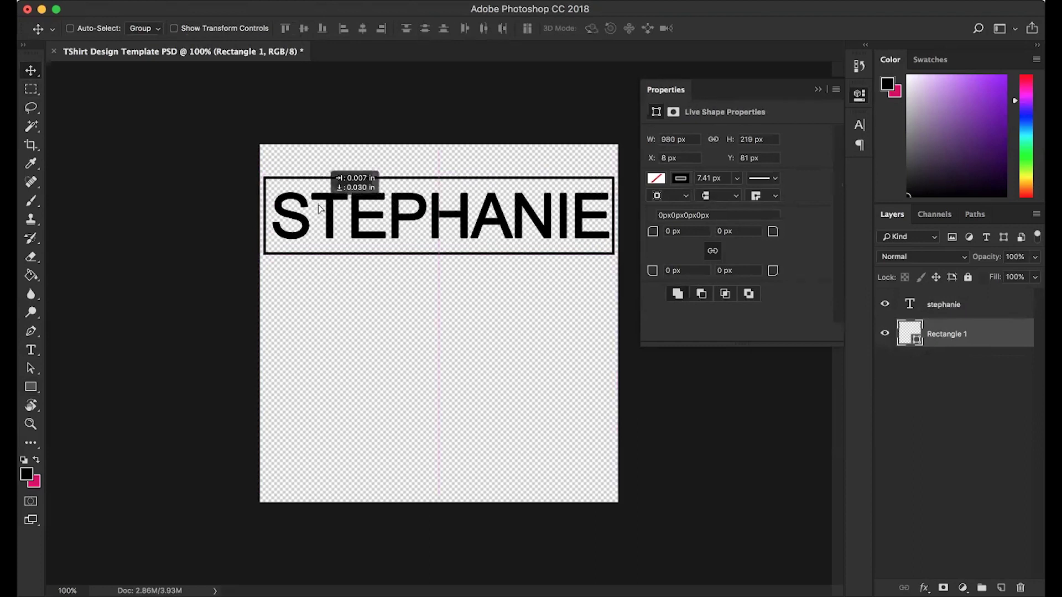
left_click(943, 304)
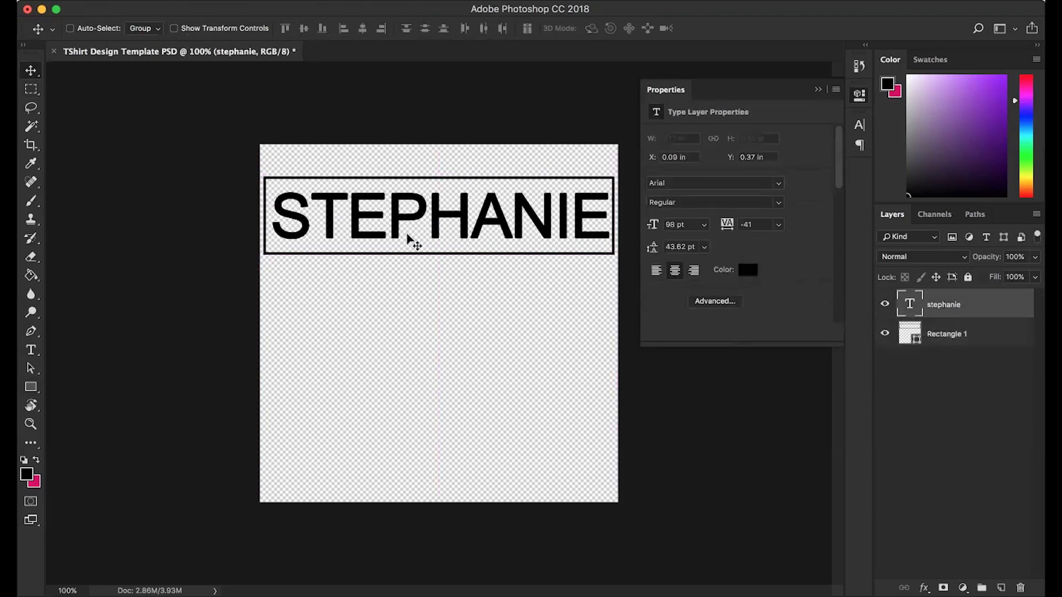
left_click_drag(401, 221, 397, 219)
key("super+t")
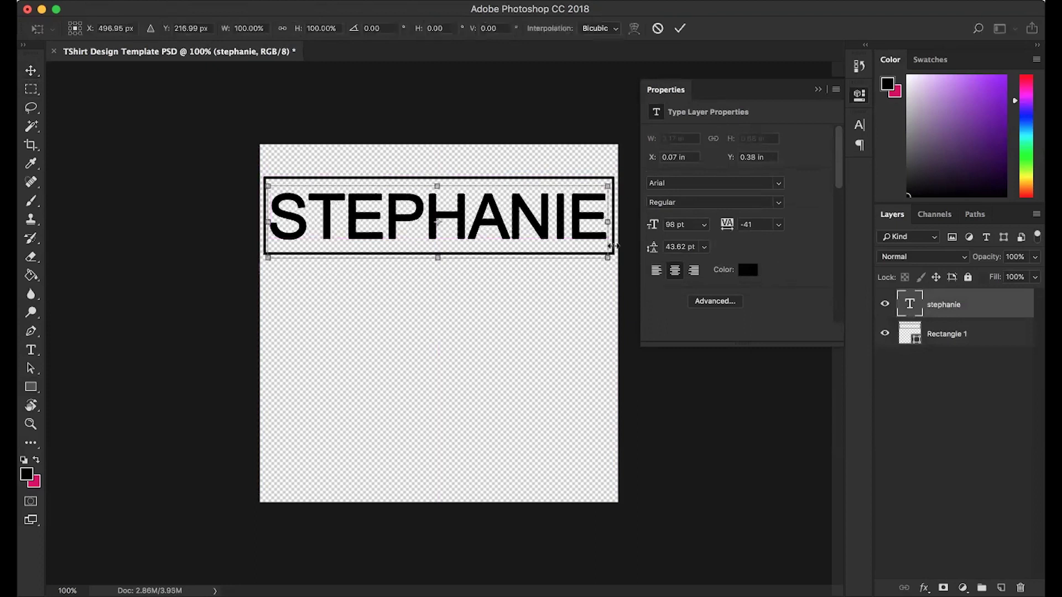
left_click_drag(610, 259, 583, 253)
key("Return")
left_click_drag(450, 237, 457, 231)
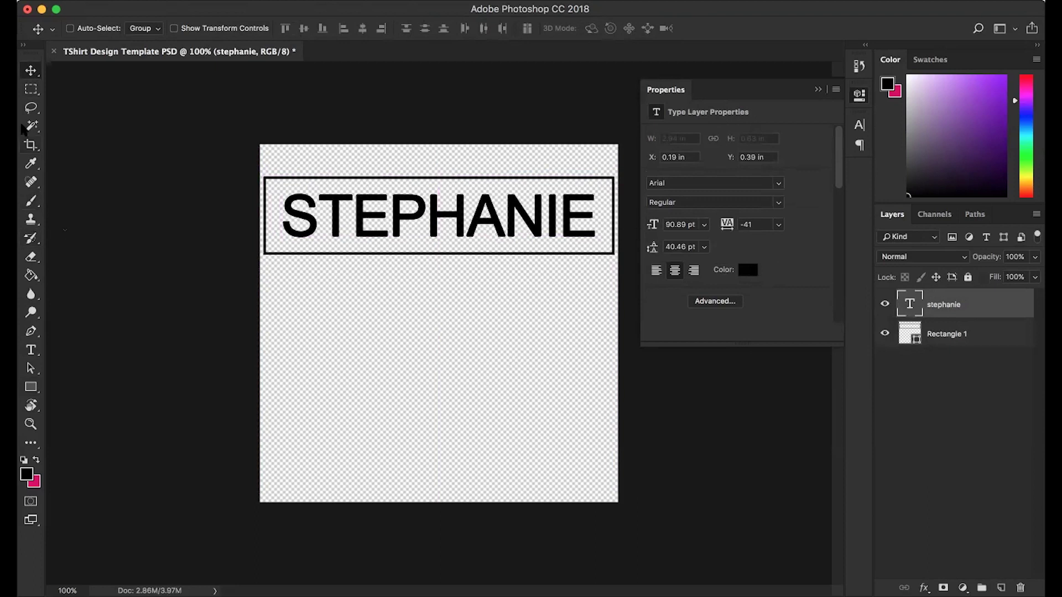
Save a PNG copy named 'TShirt Design Template Stephanie' to the Desktop
left_click(145, 0)
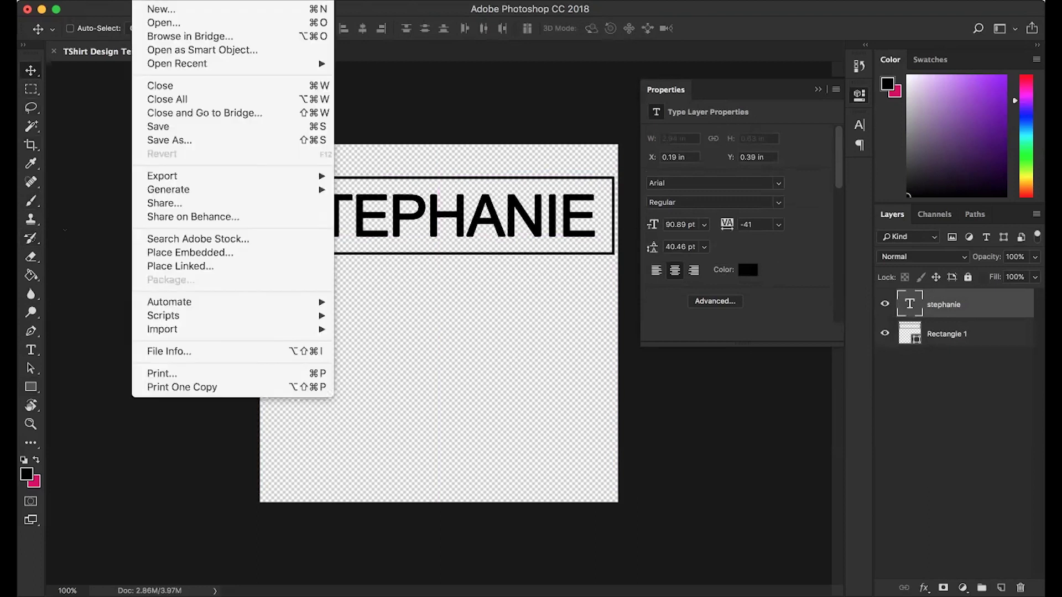
left_click(156, 141)
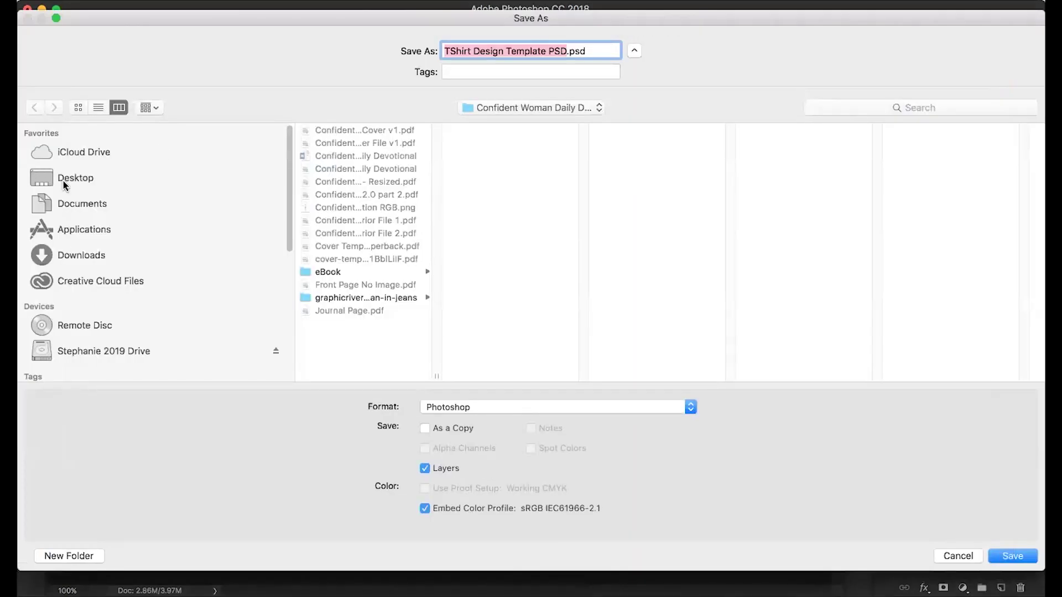
double_click(552, 51)
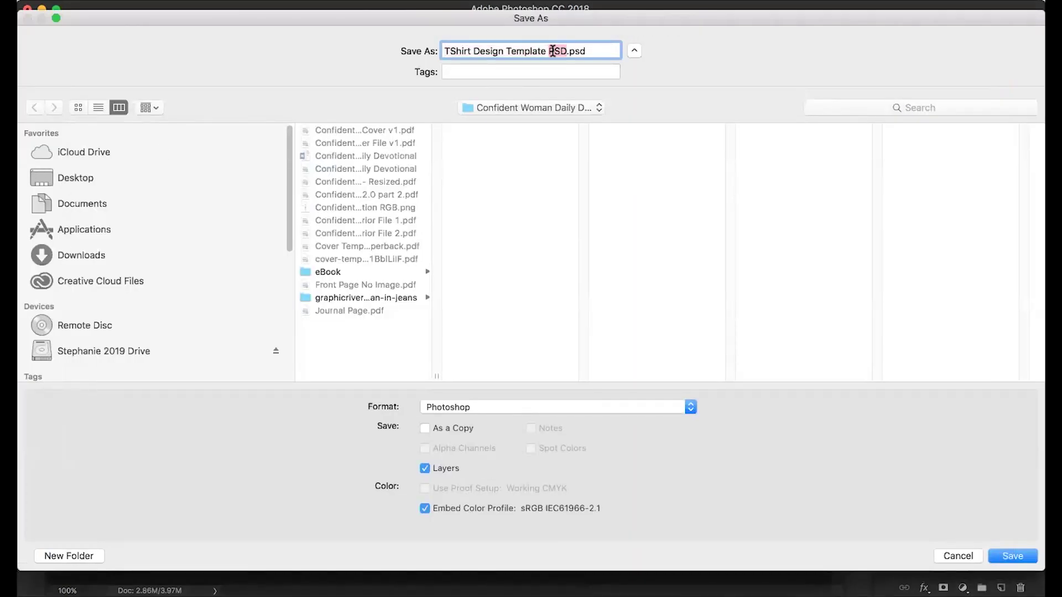
type("Stephanie")
left_click(465, 408)
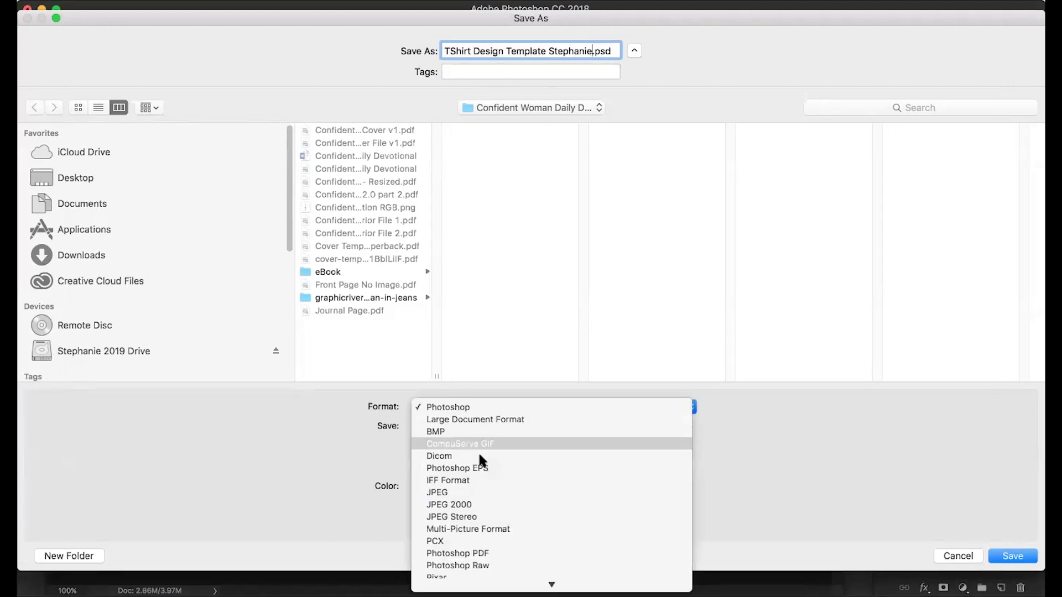
left_click(471, 509)
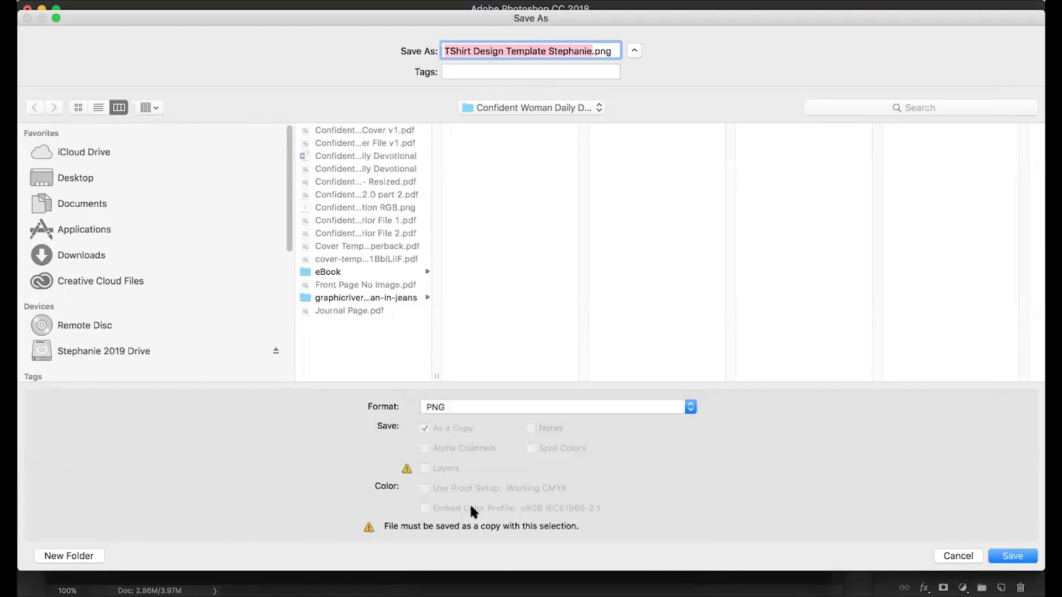
left_click(88, 183)
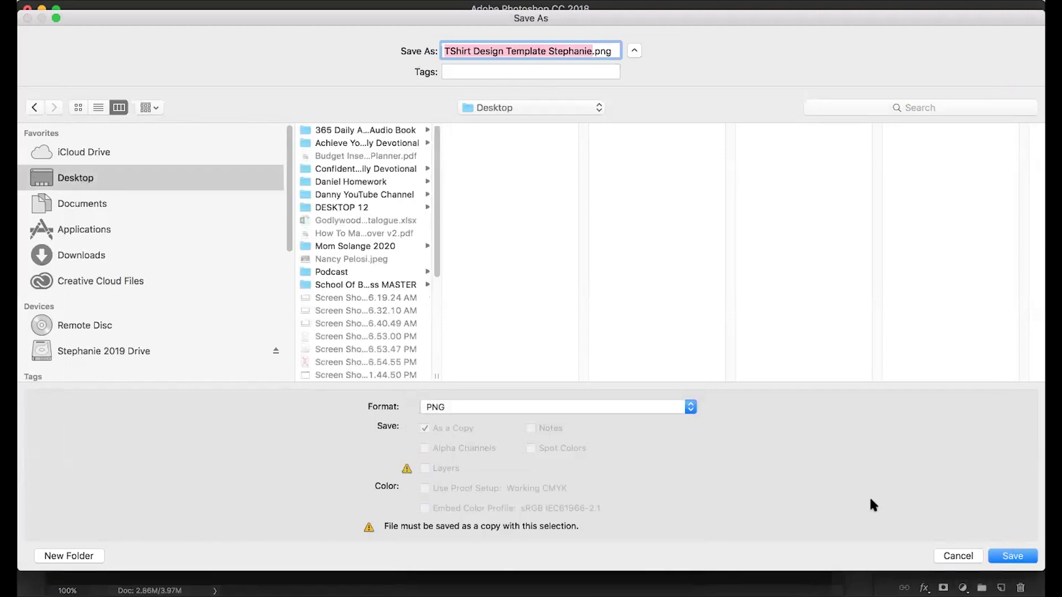
left_click(999, 555)
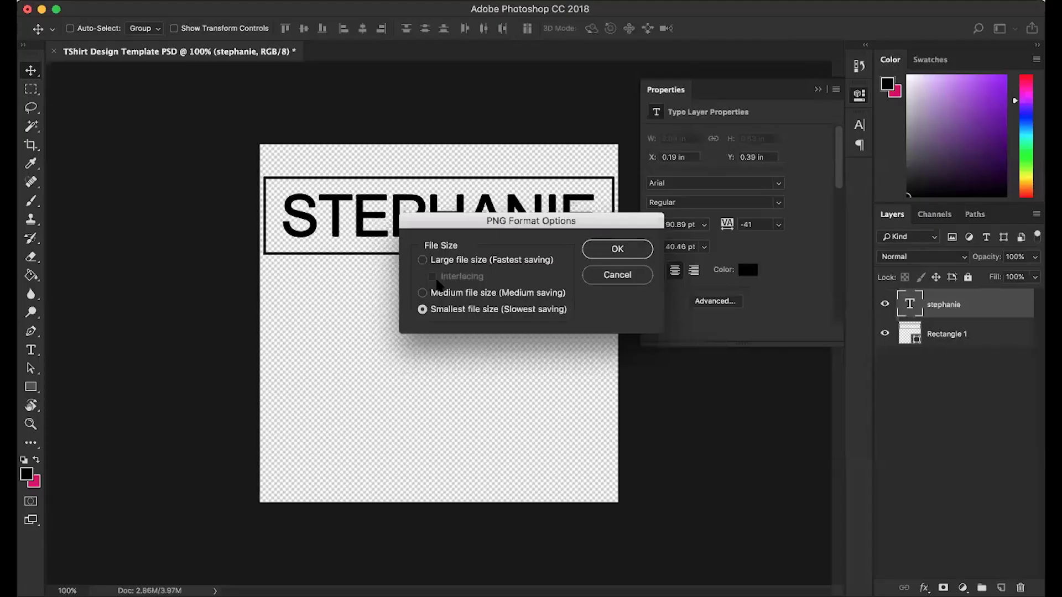
Choose the Large file size PNG option and finish saving
left_click(420, 261)
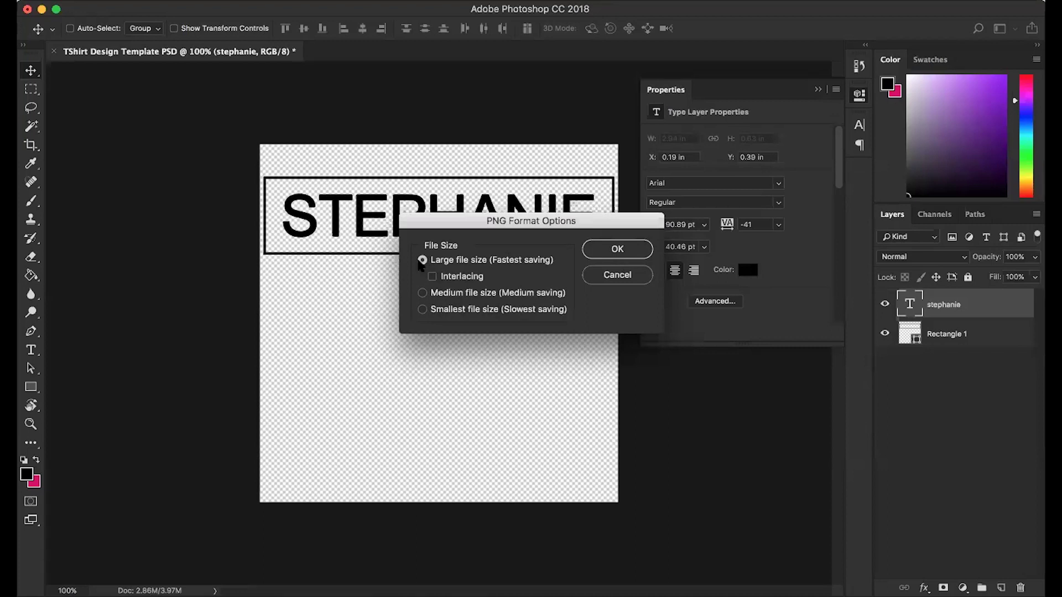
left_click(422, 309)
left_click(422, 260)
left_click(618, 249)
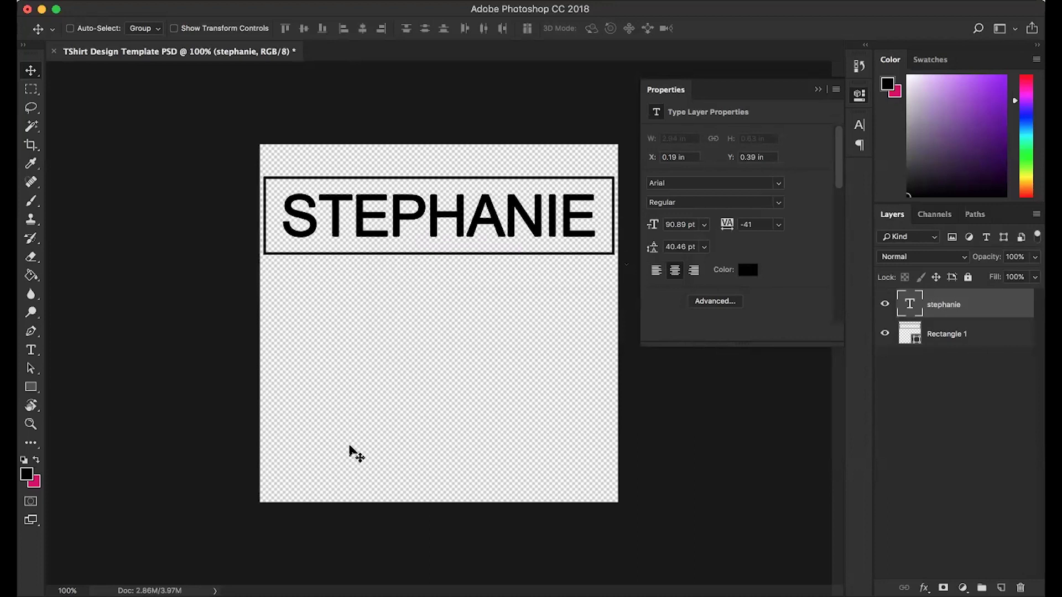
left_click(578, 351)
left_click_drag(326, 211, 331, 288)
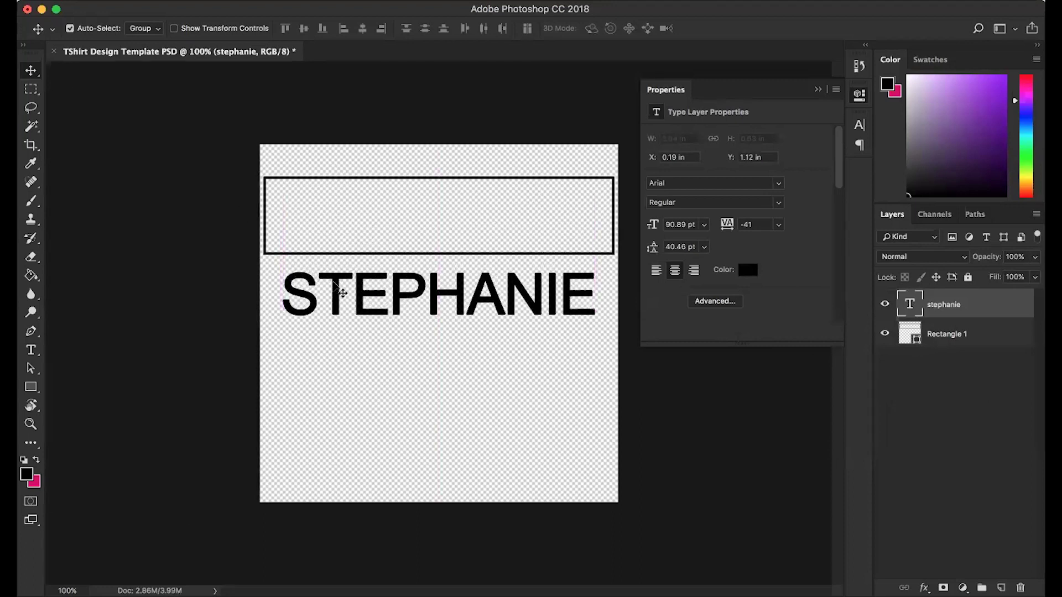
Undo the last move, then duplicate the name layer four times, stacking each copy a line lower
key("super+z")
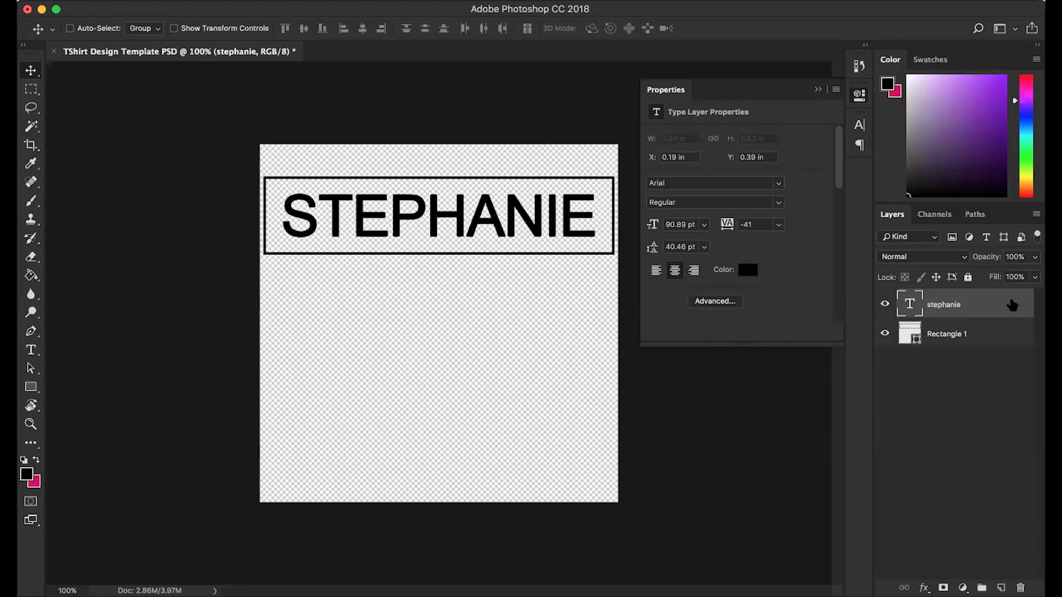
left_click_drag(911, 304, 1001, 588)
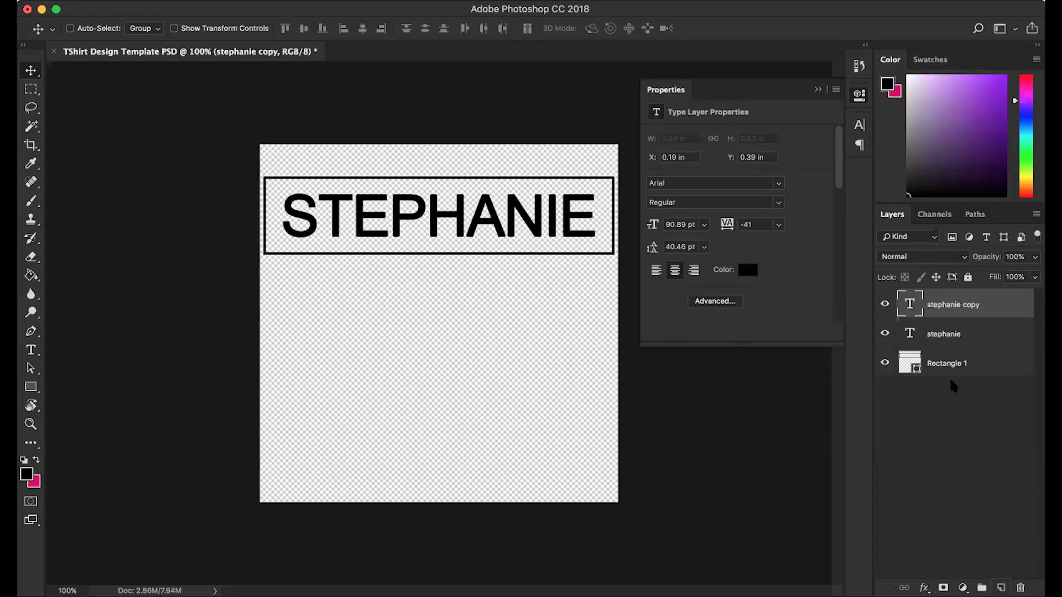
left_click_drag(449, 227, 449, 297)
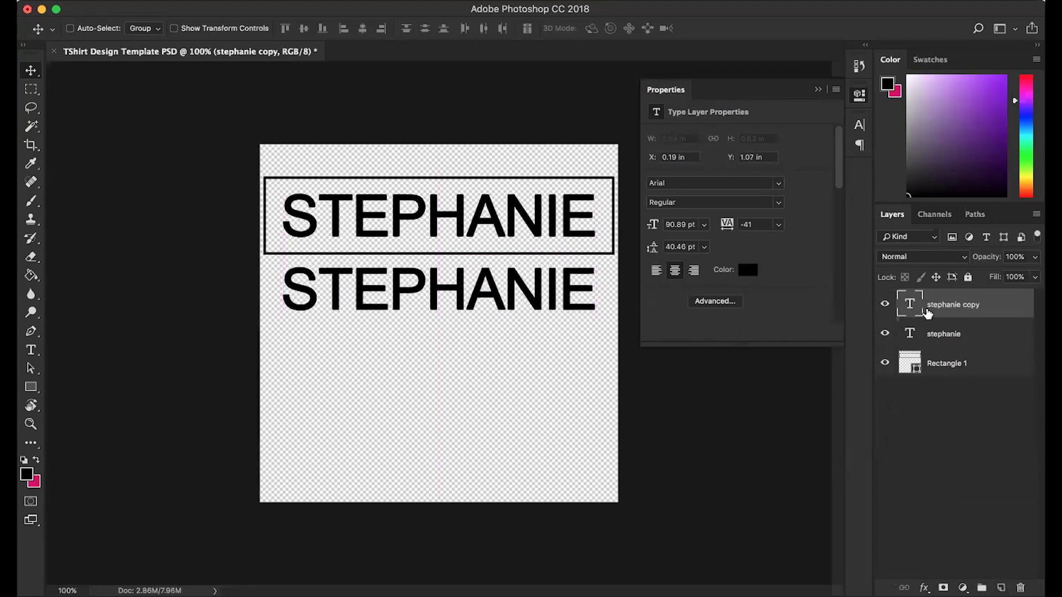
left_click_drag(927, 313, 1001, 587)
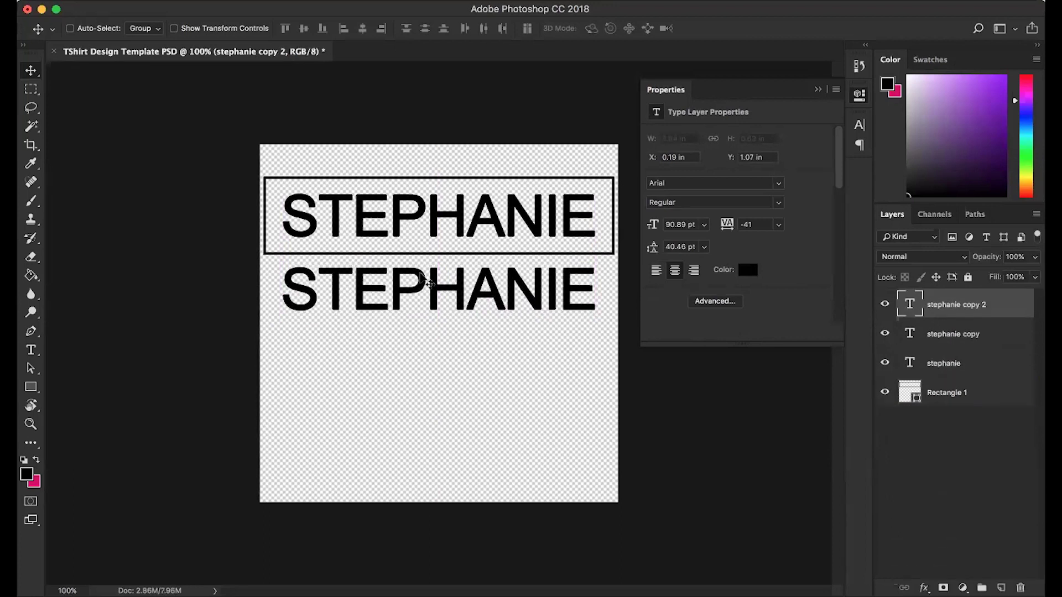
left_click_drag(426, 282, 430, 338)
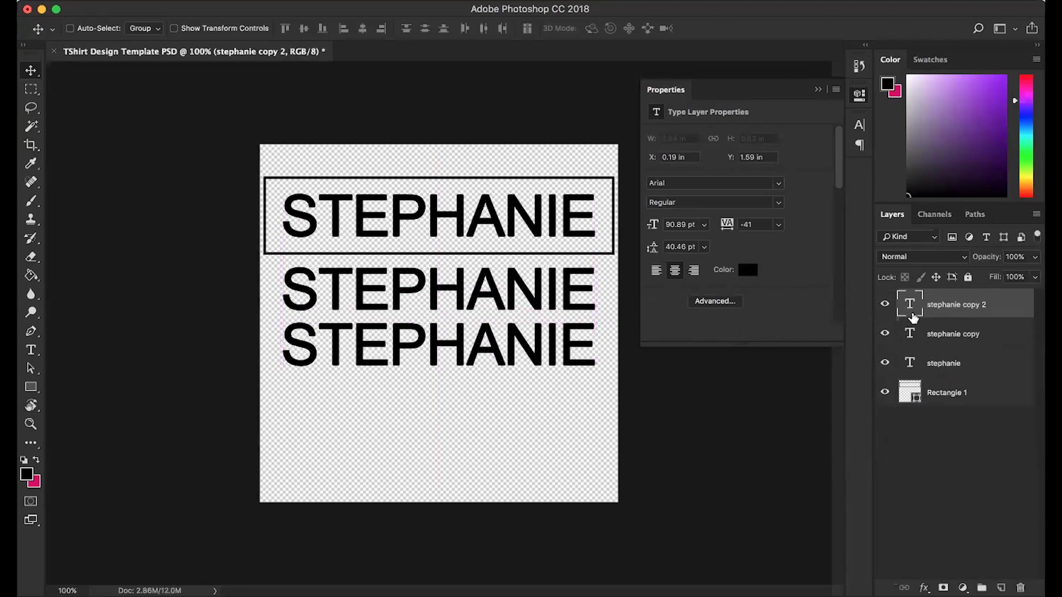
left_click_drag(913, 318, 1001, 587)
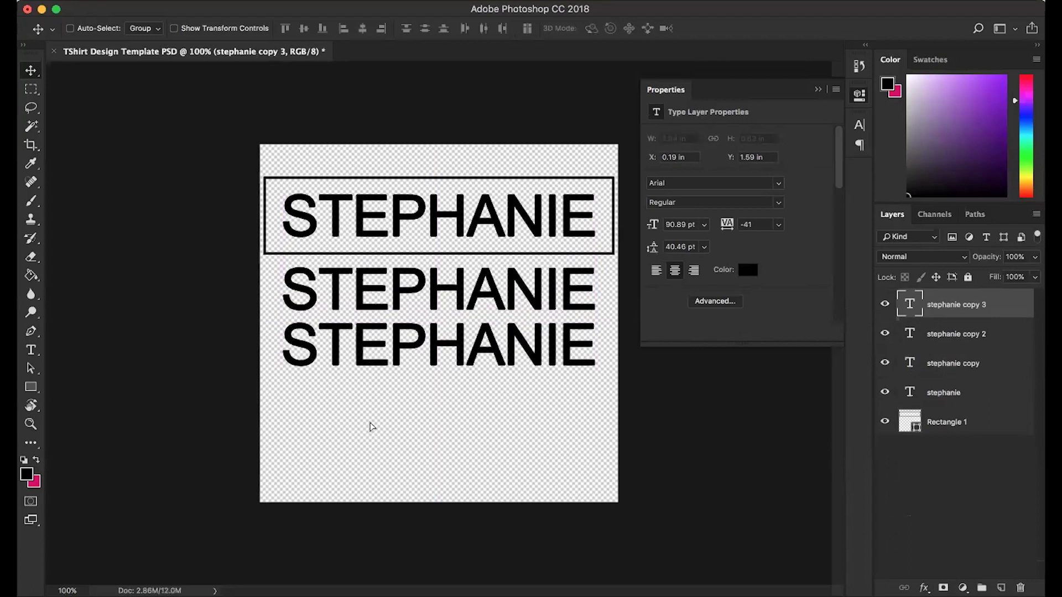
left_click_drag(371, 426, 373, 481)
left_click_drag(912, 313, 1001, 587)
left_click_drag(367, 430, 368, 459)
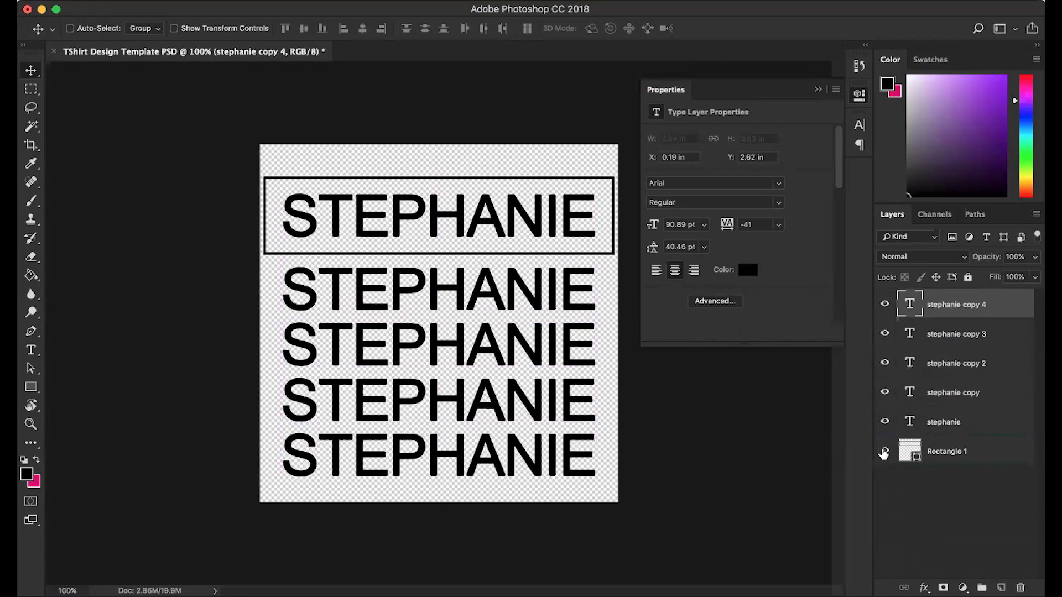
Hide Rectangle 1 and the original line, then add a sixth copy at the canvas top
left_click(884, 452)
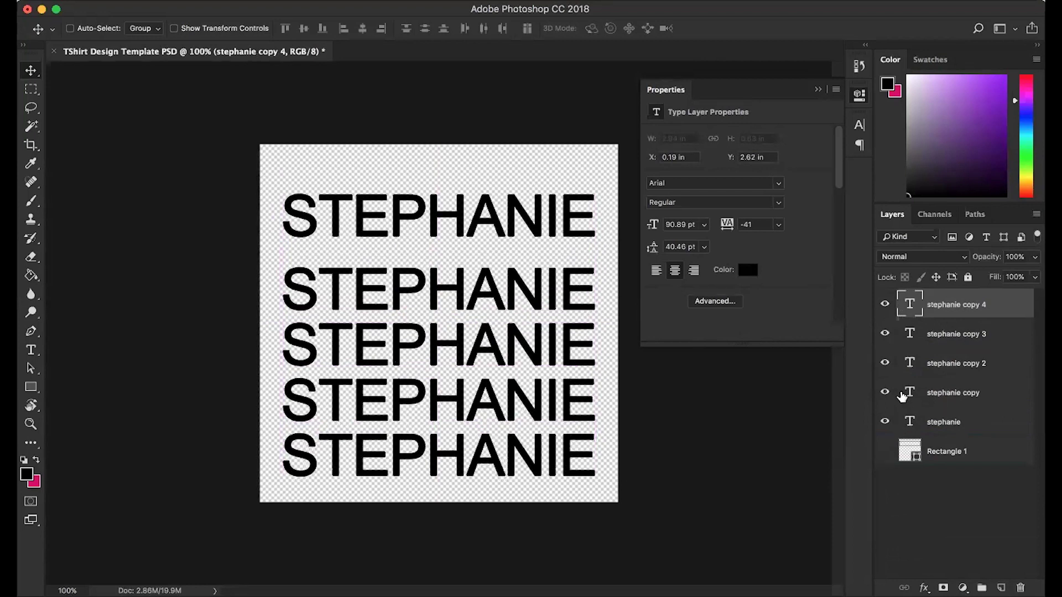
left_click(884, 422)
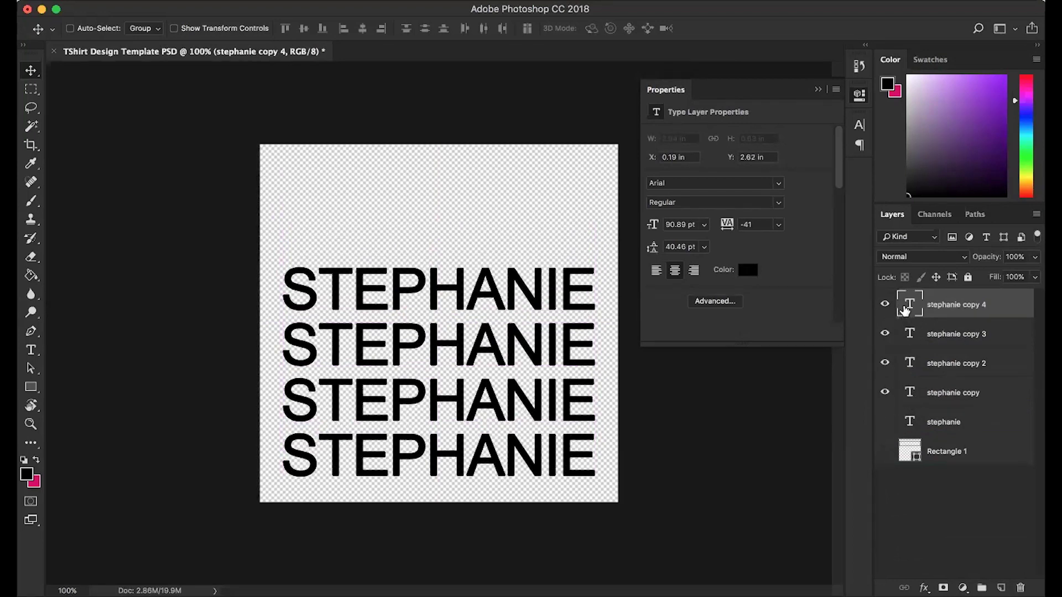
key("super+j")
left_click_drag(481, 471, 484, 234)
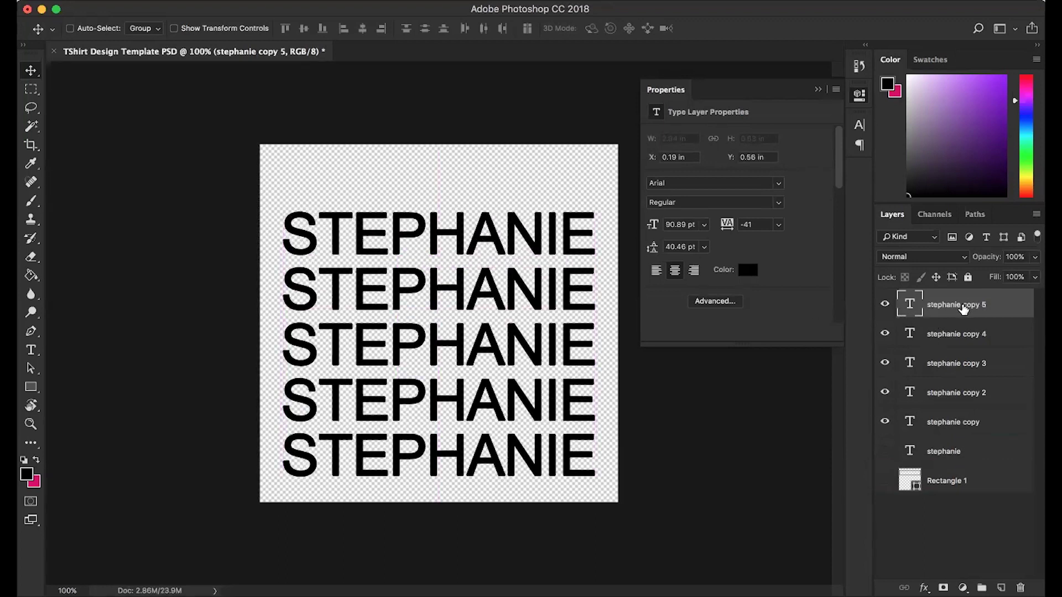
key("i")
key("super+k")
left_click(806, 133)
left_click_drag(413, 474, 462, 459)
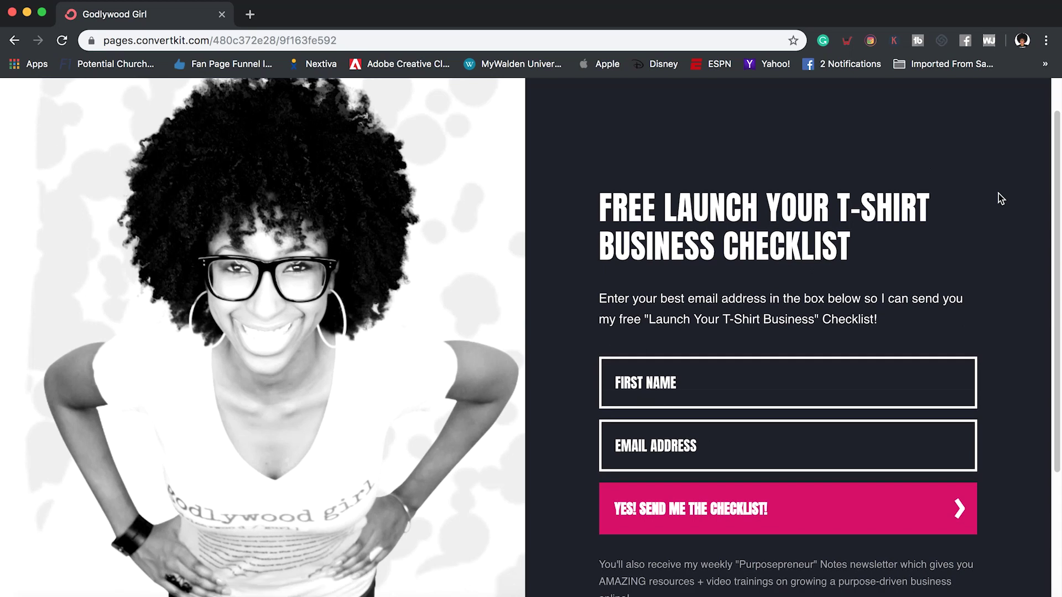
scroll(1001, 198, "down", 3)
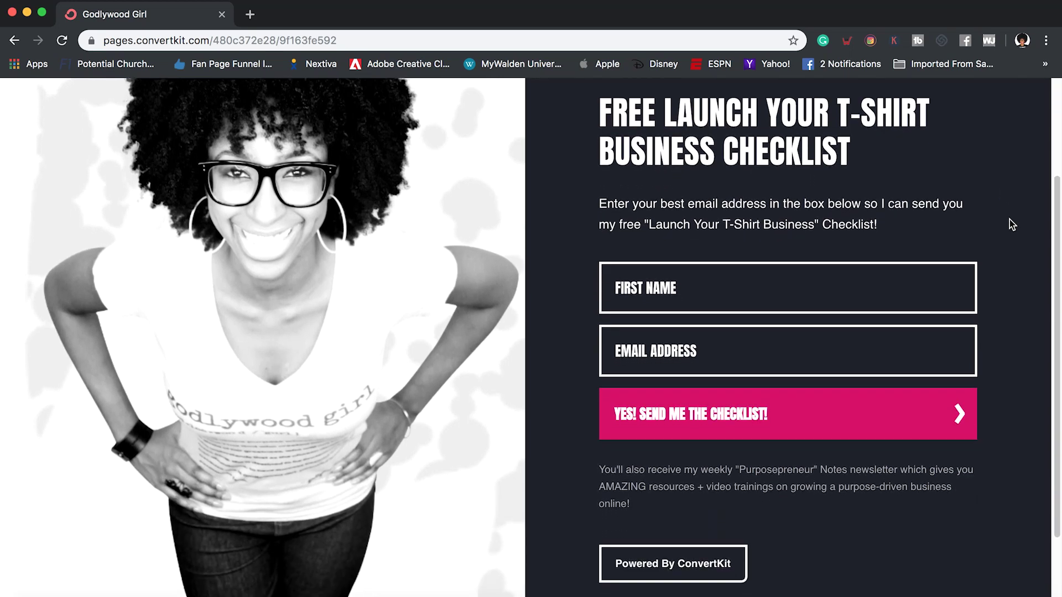